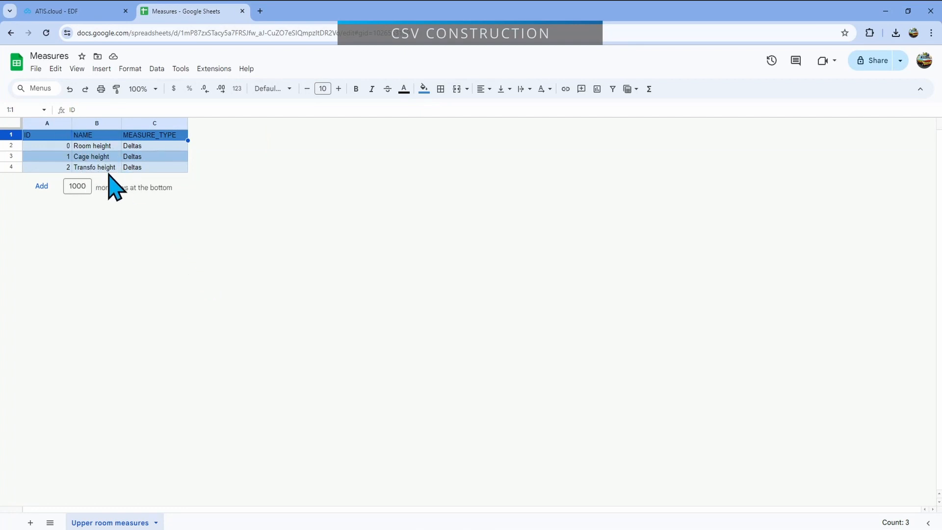
Switch to ATIS.cloud and look around the room's point cloud to see what has to be measured
left_click(76, 10)
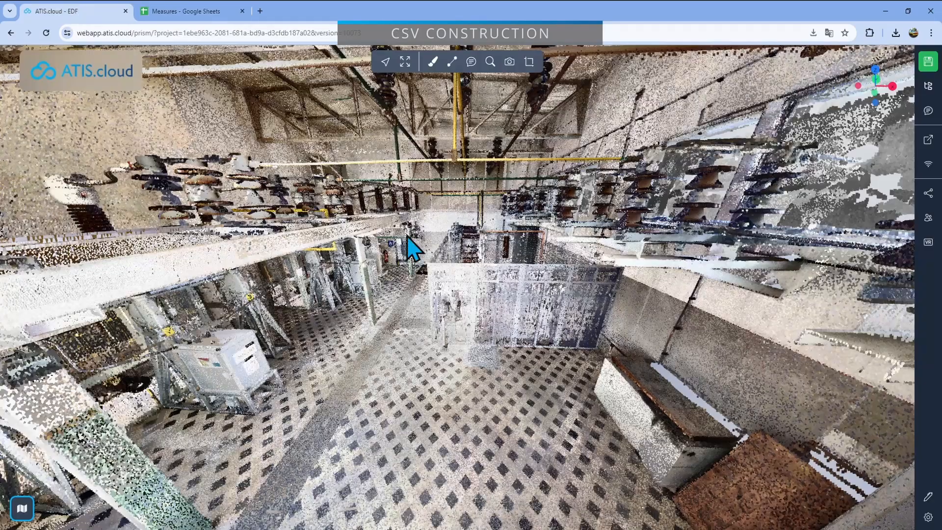
mouse_move(442, 305)
left_mouse_down()
mouse_move(461, 299)
mouse_move(448, 307)
left_mouse_up()
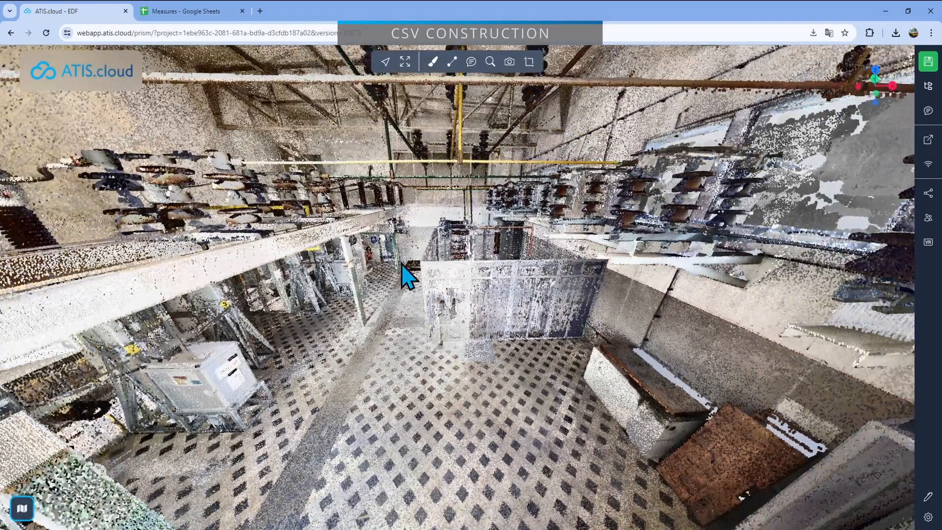
left_click_drag(415, 226, 528, 340)
Switch to the Measures sheet in Google Sheets and review the name and measure type of each predefined measurement
left_click(194, 11)
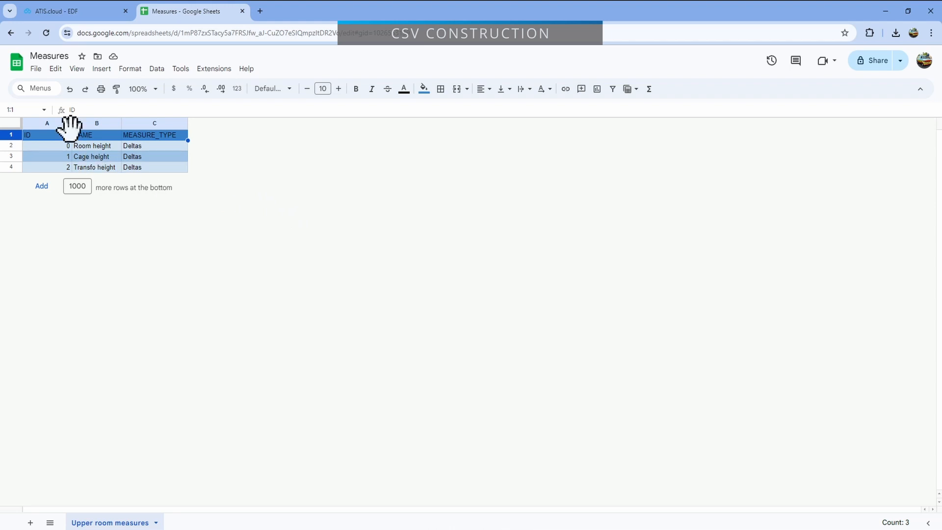
left_click(178, 167)
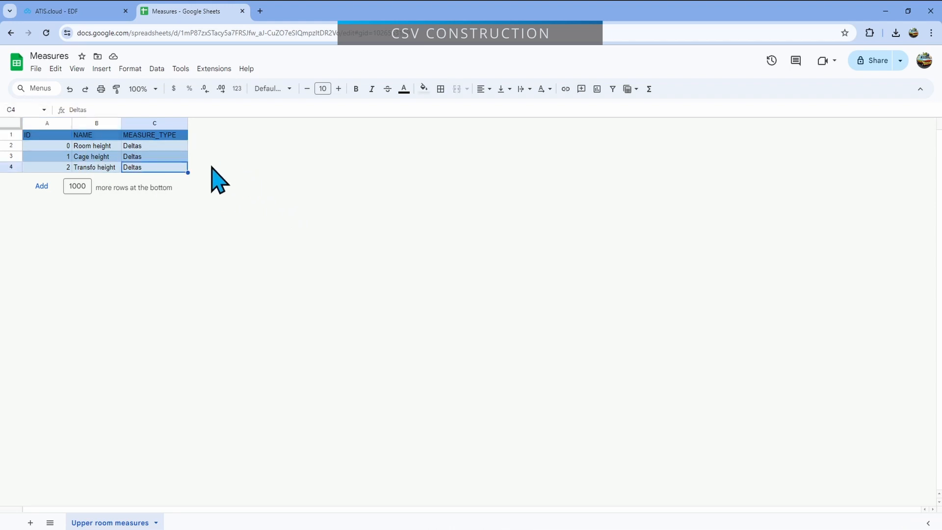
left_click(97, 148)
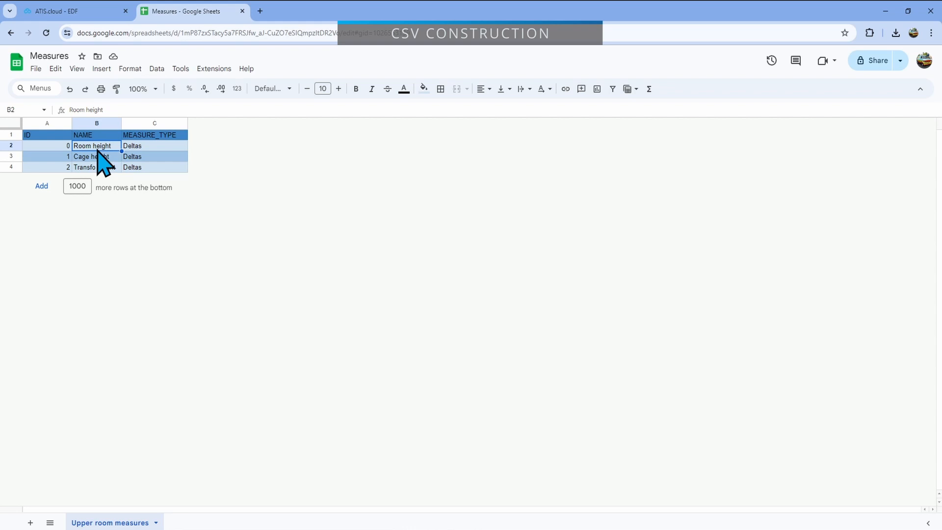
left_click(99, 156)
left_click(107, 167)
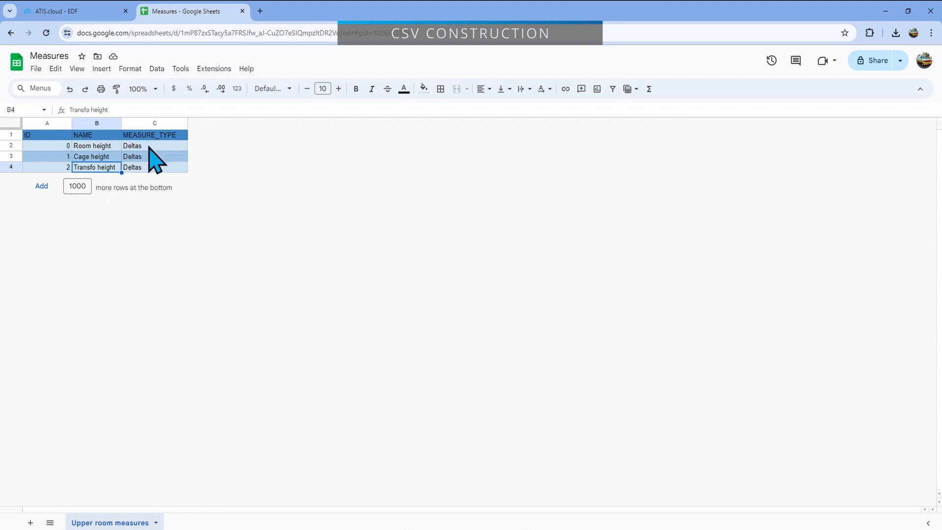
key("Return")
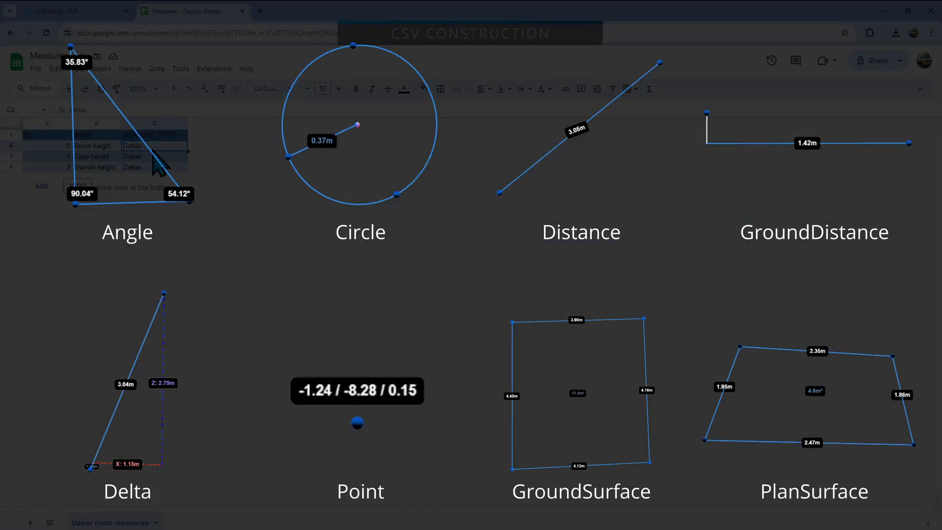
left_click(157, 168)
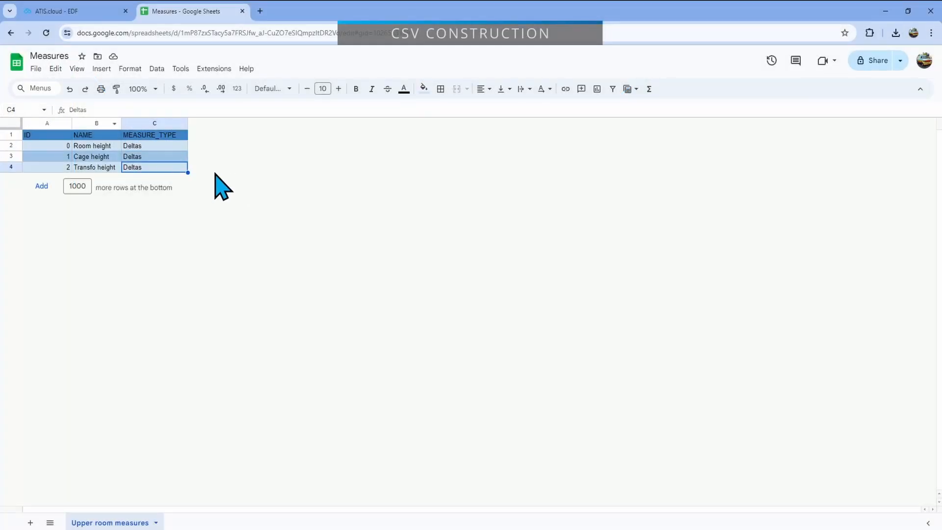
Download the Upper room measures sheet as a comma-separated values (.csv) file
left_click(36, 69)
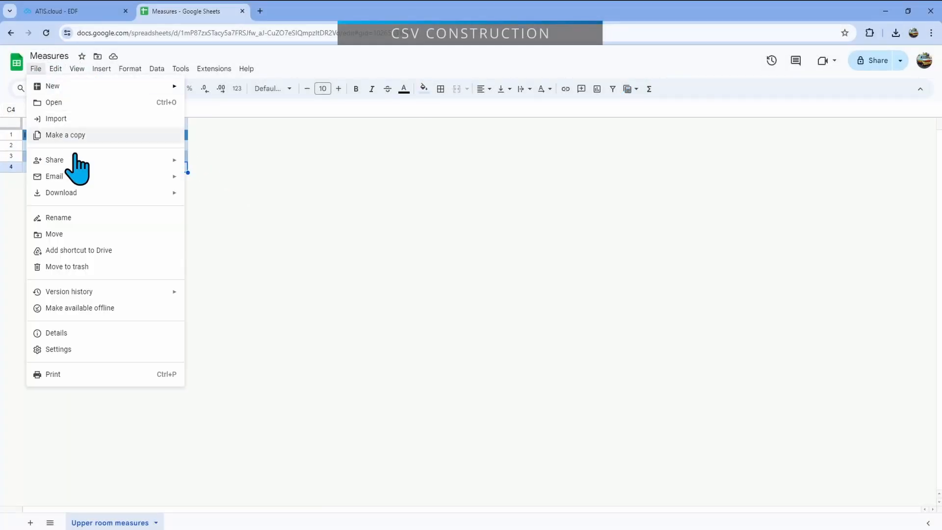
mouse_move(77, 194)
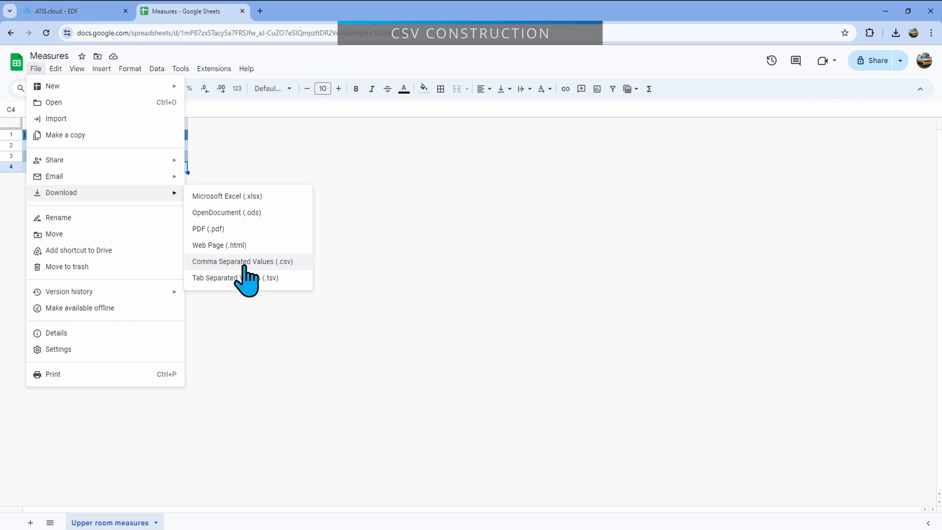
left_click(244, 268)
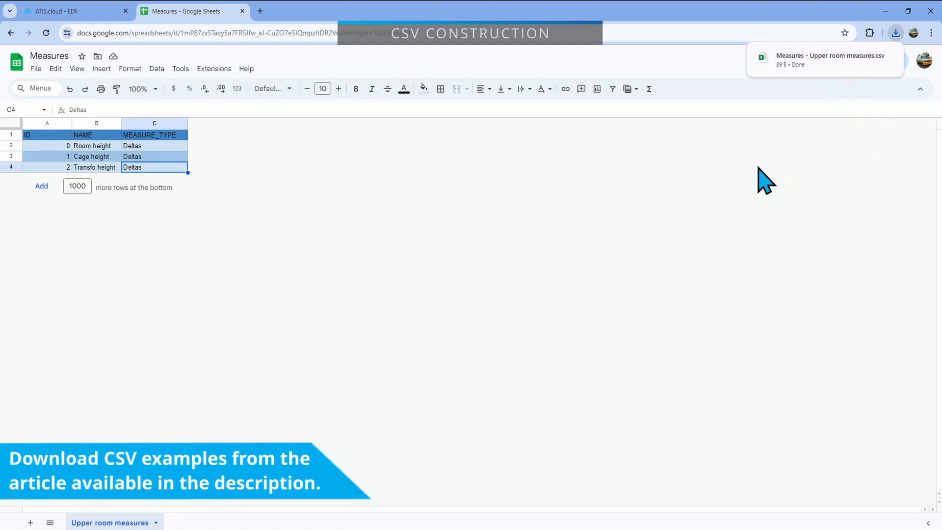
Switch to ATIS.cloud and open the EDF project's hierarchy
left_click(96, 12)
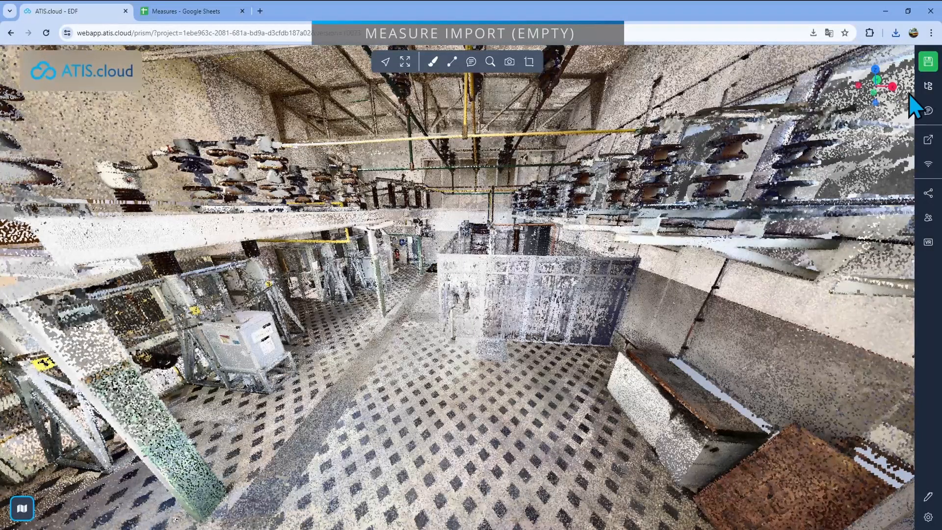
left_click(929, 86)
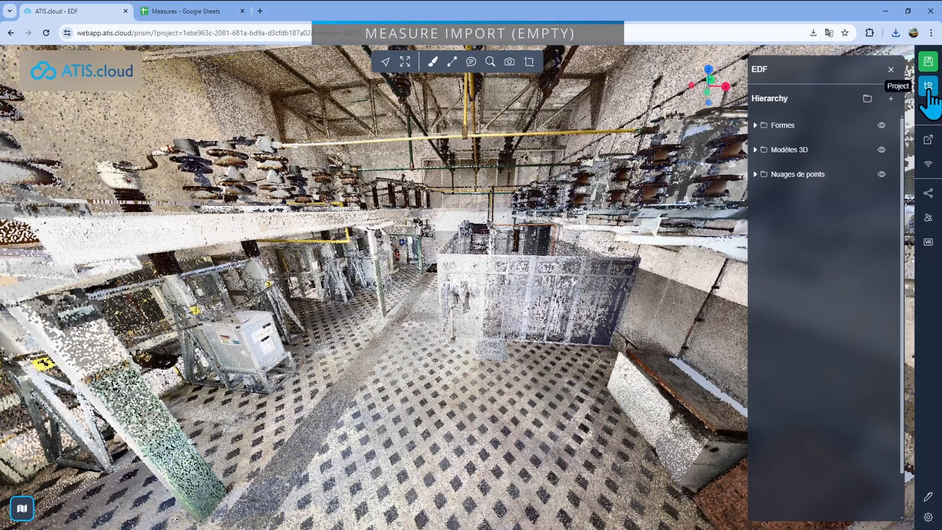
left_click(890, 100)
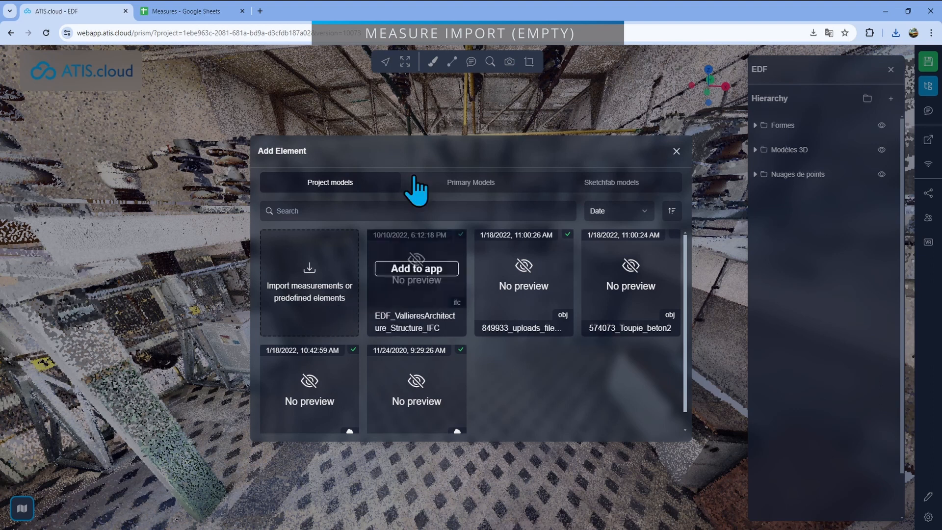
mouse_move(414, 311)
left_click(309, 292)
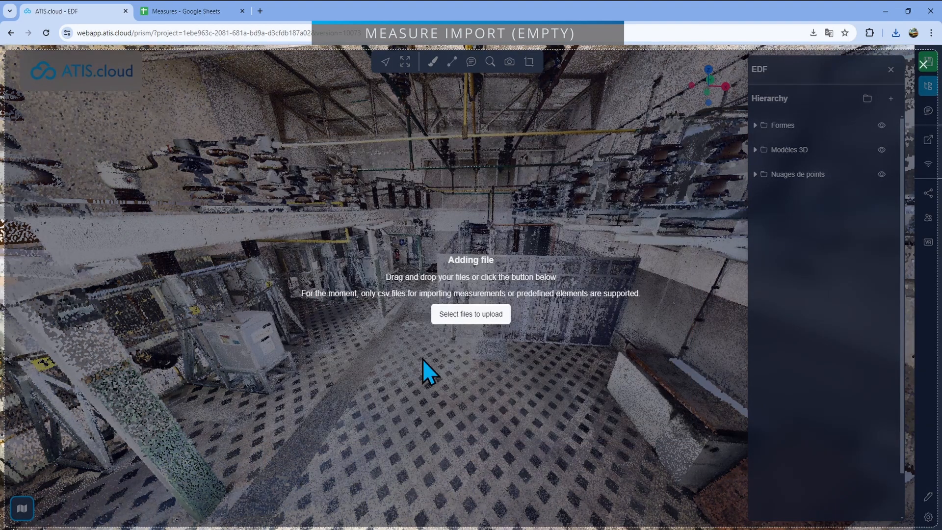
left_click(924, 64)
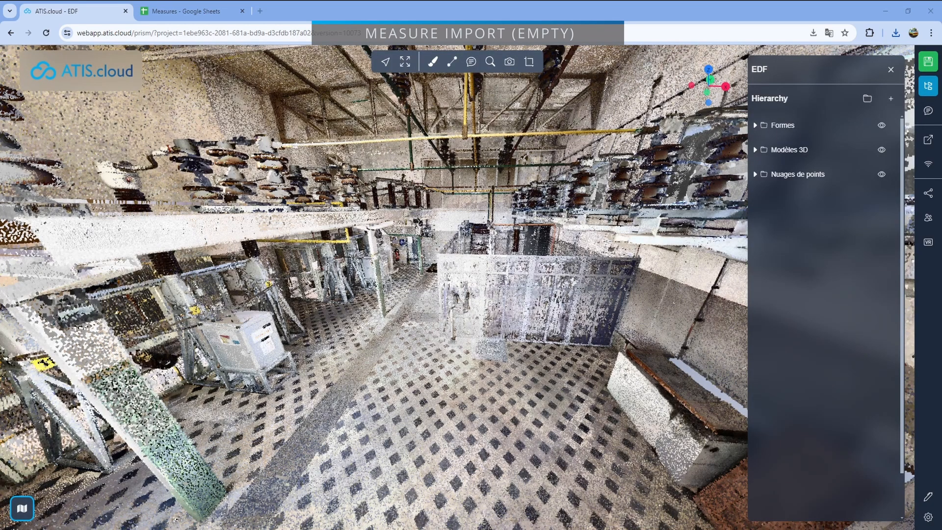
Import "Measures - Upper room measures.csv" from the Downloads folder into the EDF project
left_click_drag(618, 93, 688, 143)
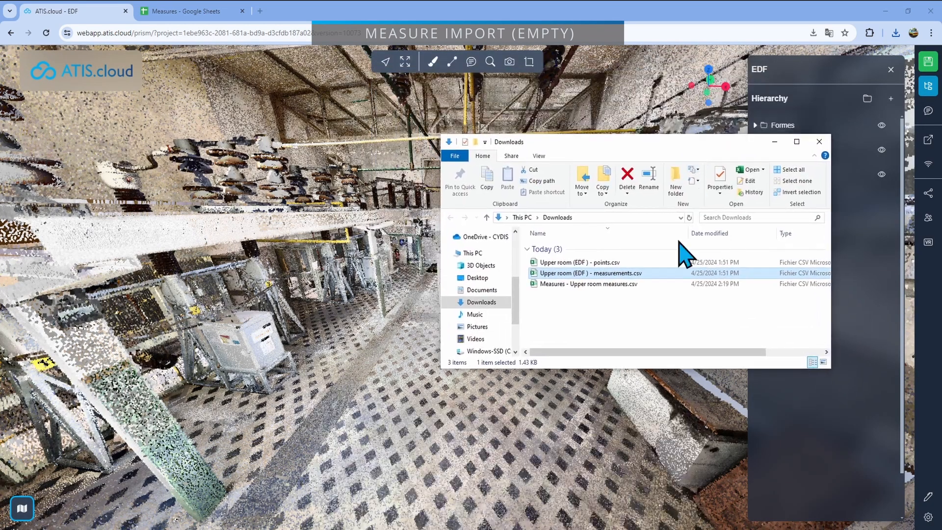
left_click(595, 285)
left_click_drag(608, 285, 346, 279)
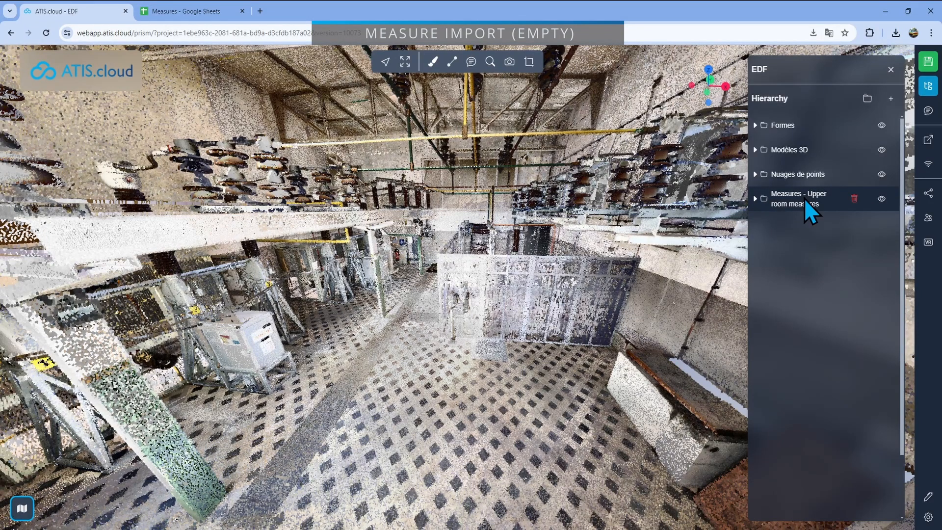
Expand the imported Measures folder and take the Room height measurement from the ceiling down to the floor
left_click(755, 199)
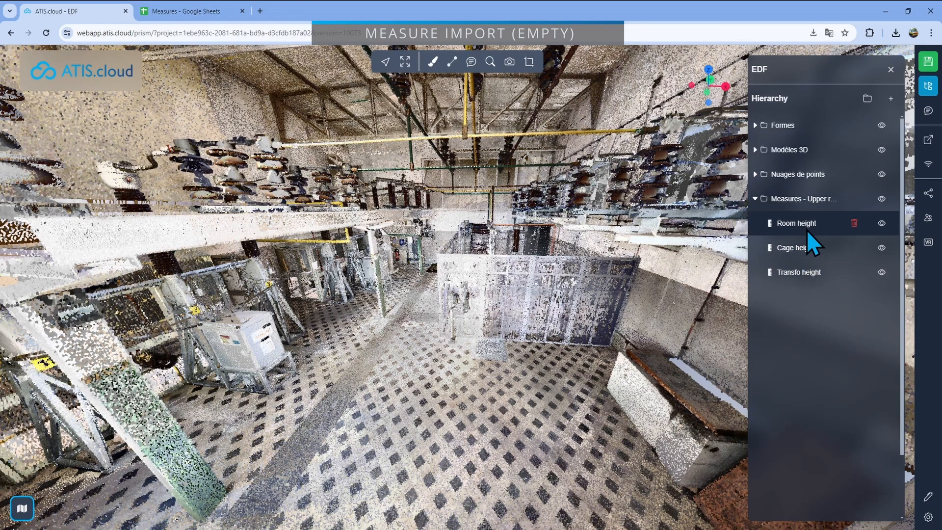
left_click(806, 229)
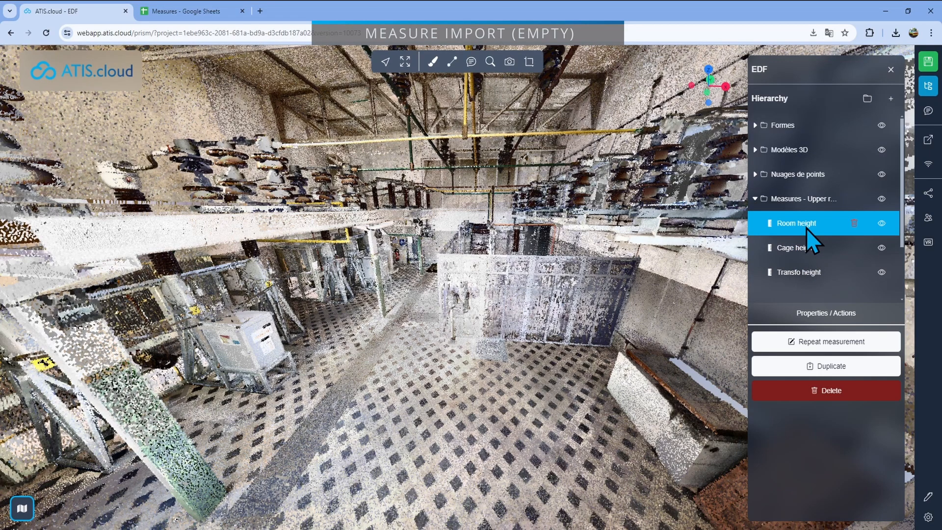
mouse_move(488, 337)
left_mouse_down()
mouse_move(557, 332)
mouse_move(504, 342)
mouse_move(494, 331)
left_mouse_up()
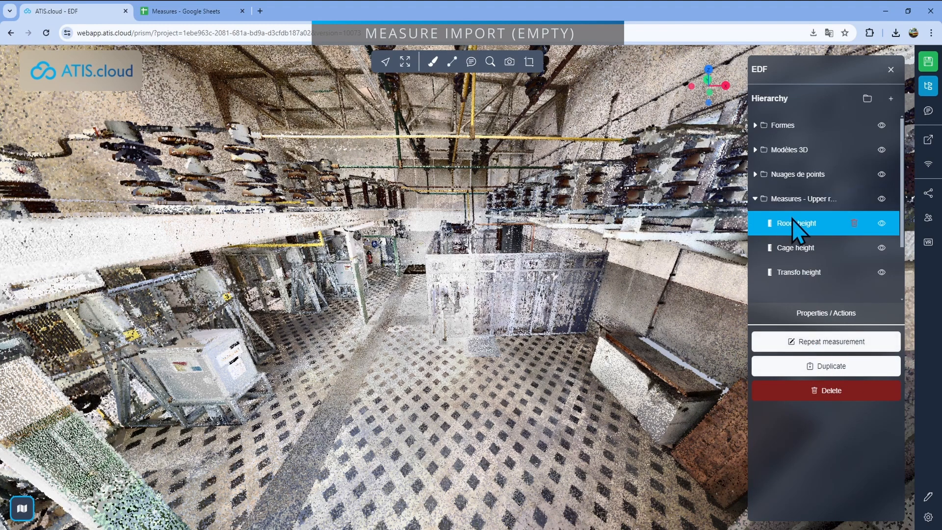
left_click_drag(399, 254, 422, 284)
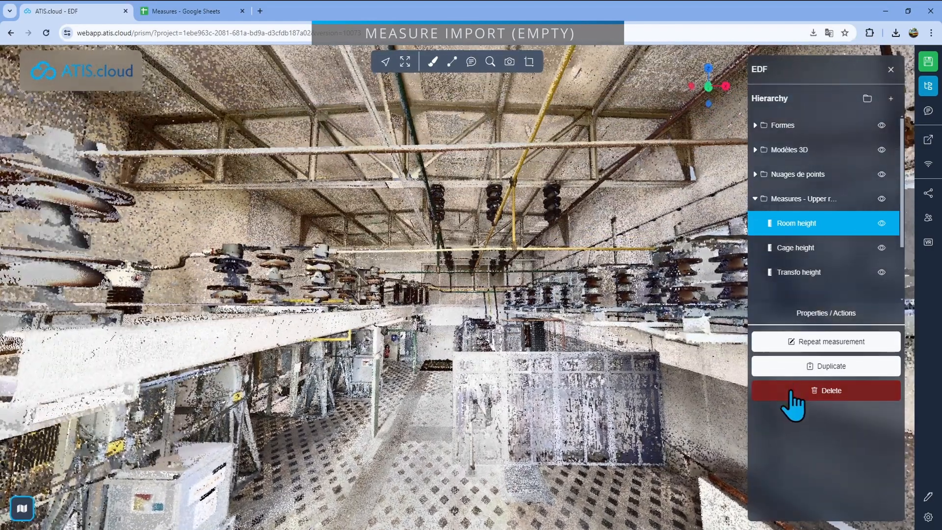
left_click(818, 343)
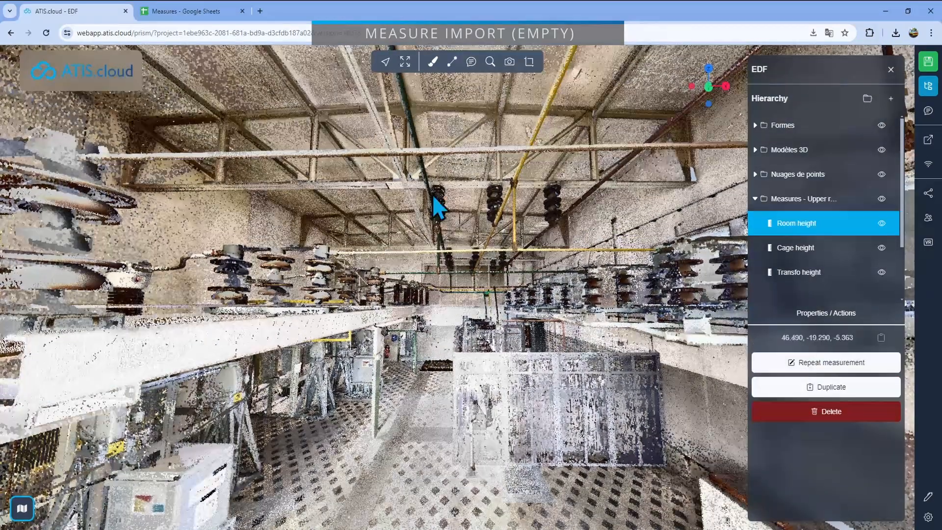
left_click(449, 92)
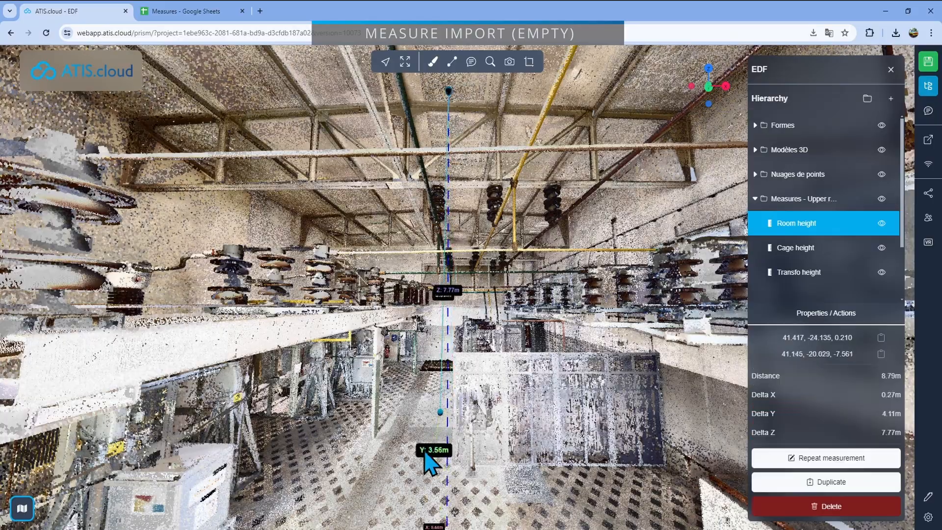
left_click(372, 462)
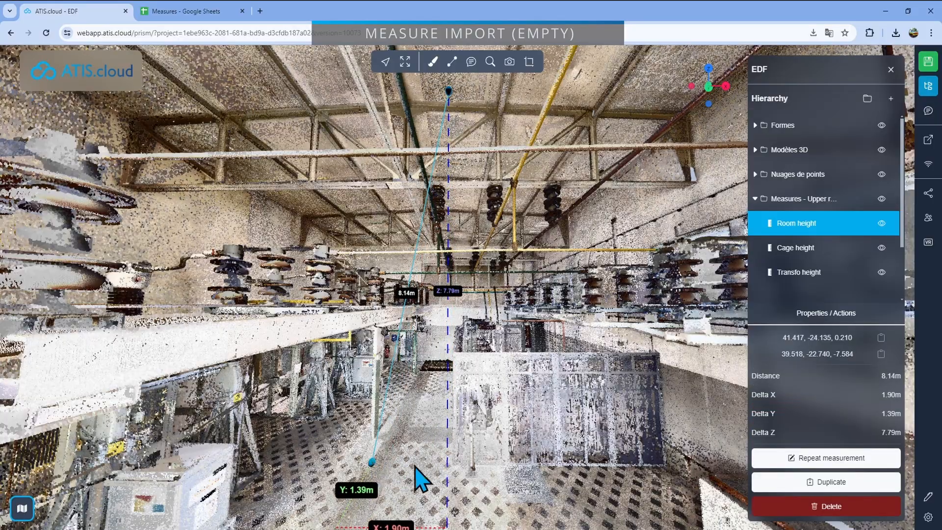
Take the Cage height measurement from the top edge of the cage down to the floor at its base
left_click_drag(426, 479, 442, 440)
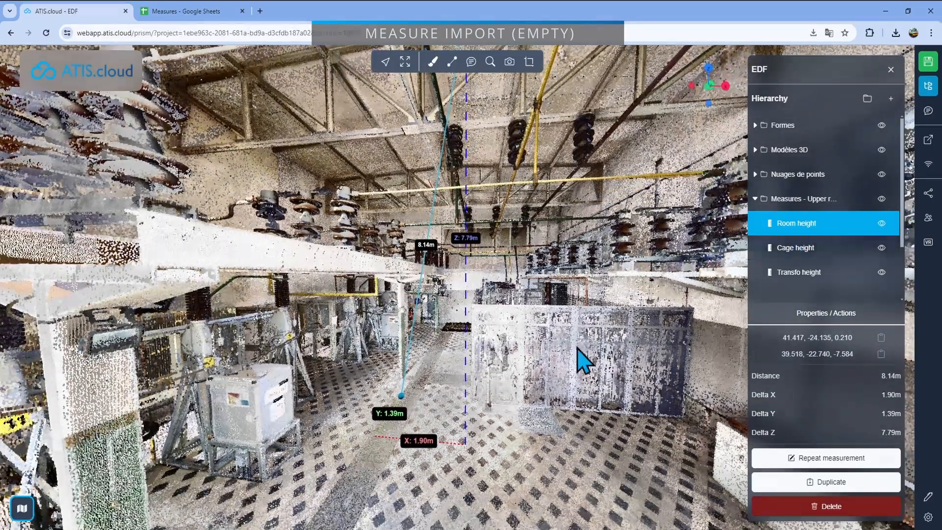
double_click(540, 326)
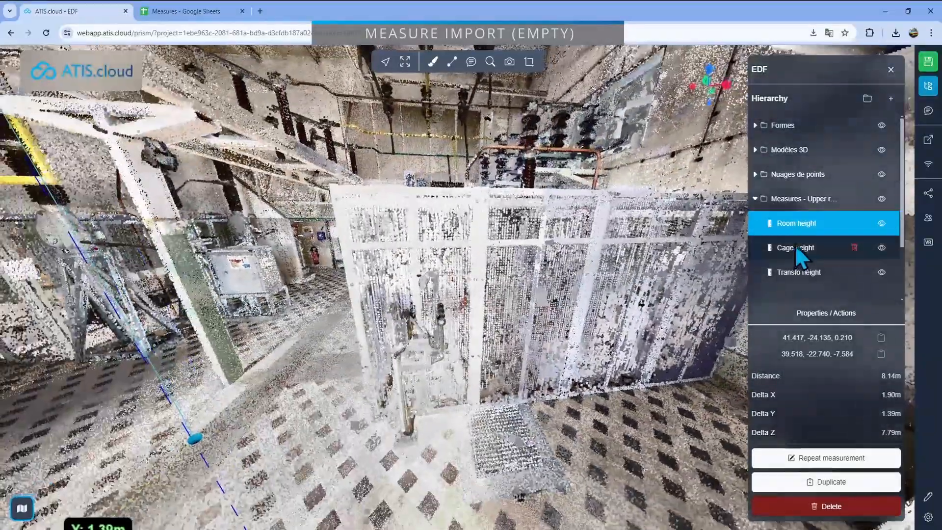
left_click(800, 248)
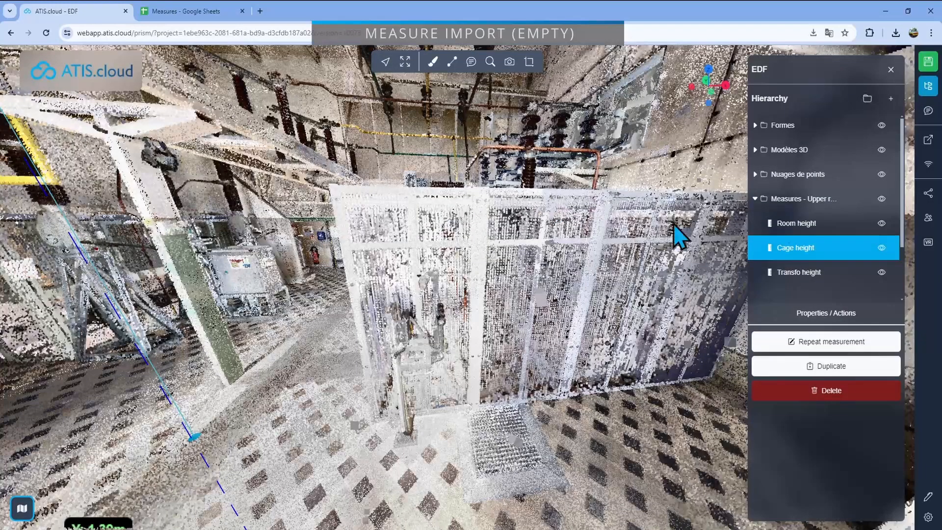
left_click(775, 343)
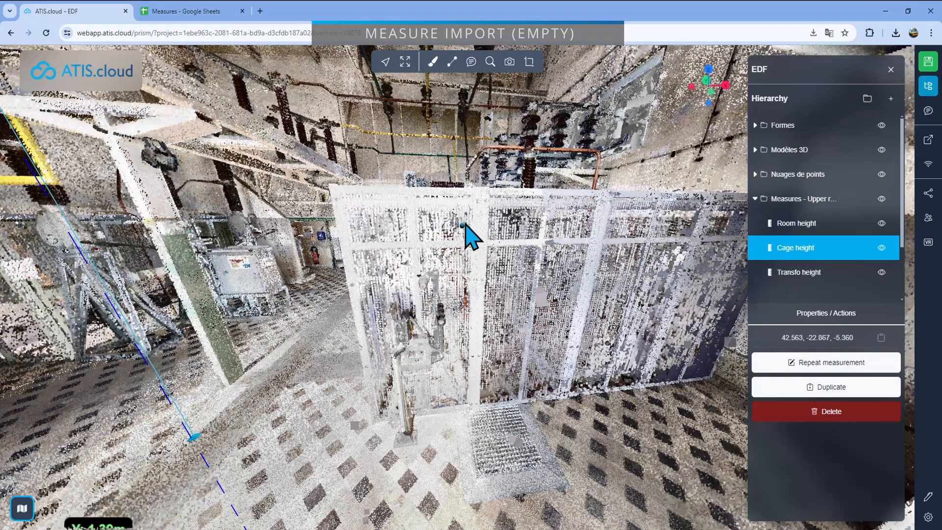
left_click(515, 191)
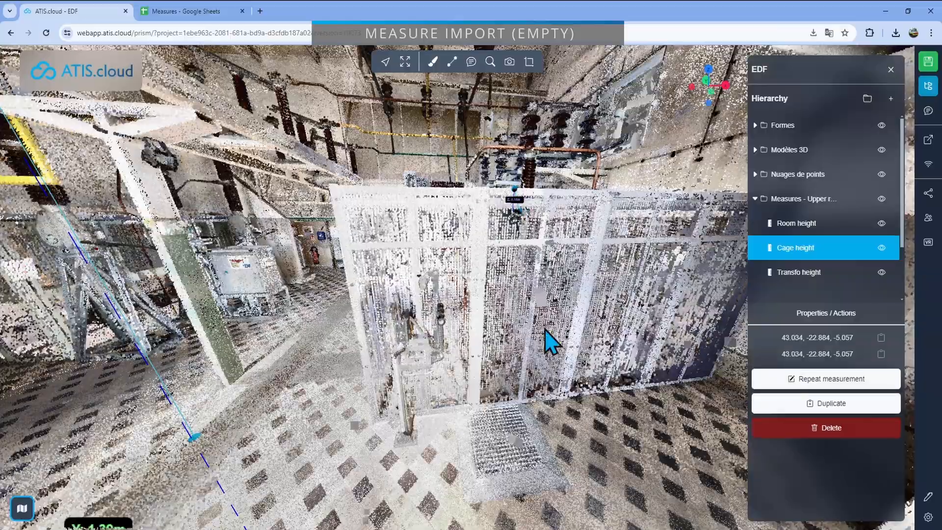
left_click(572, 406)
Take the Transfo height measurement from the end of the white insulator support down to the floor, and collapse the Upper room measures folder
scroll(557, 367, "down", 5)
left_click_drag(469, 412, 467, 202)
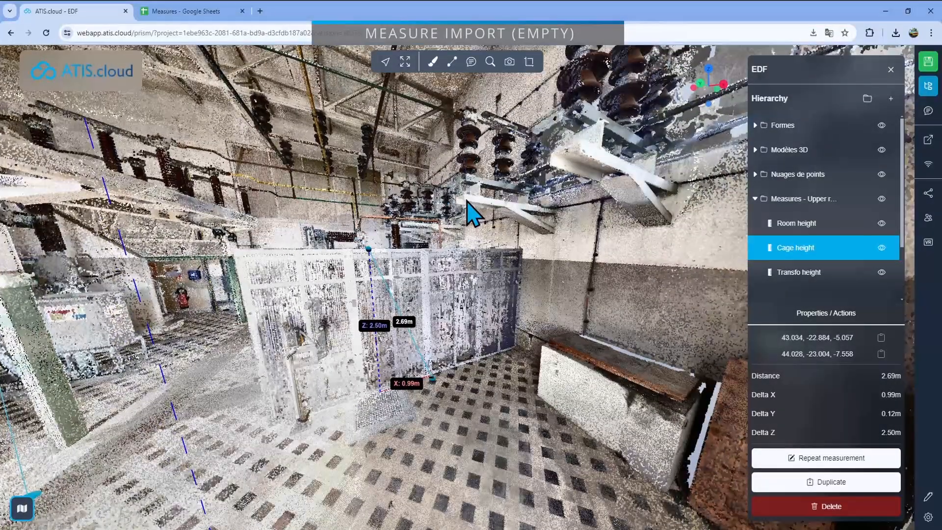
left_click(809, 273)
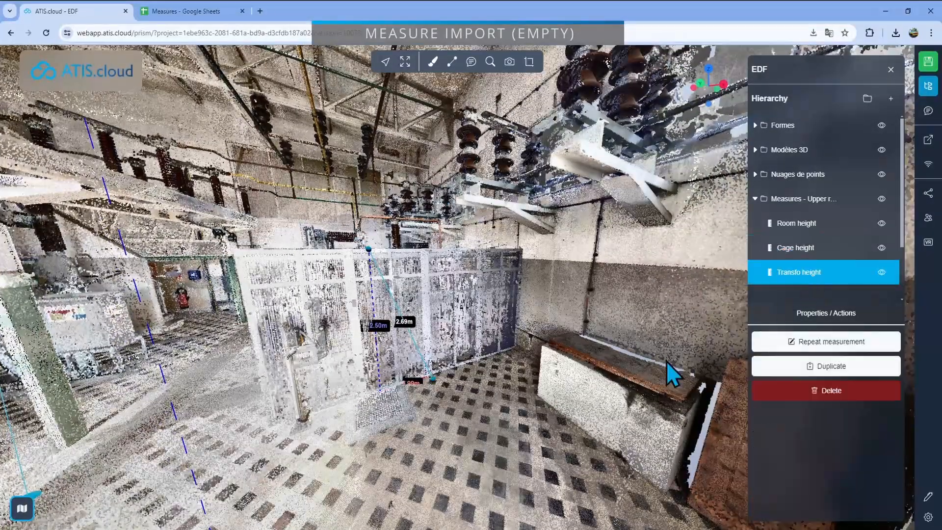
left_click(845, 343)
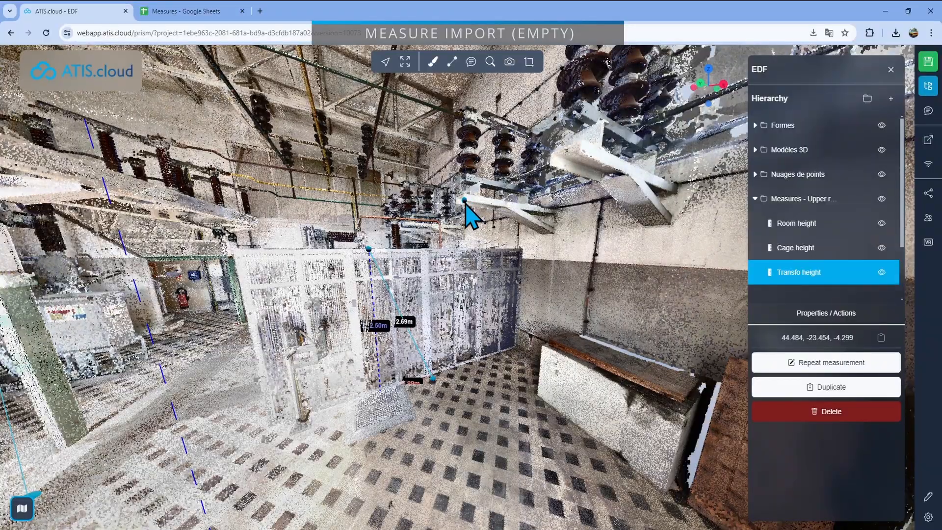
left_click(465, 201)
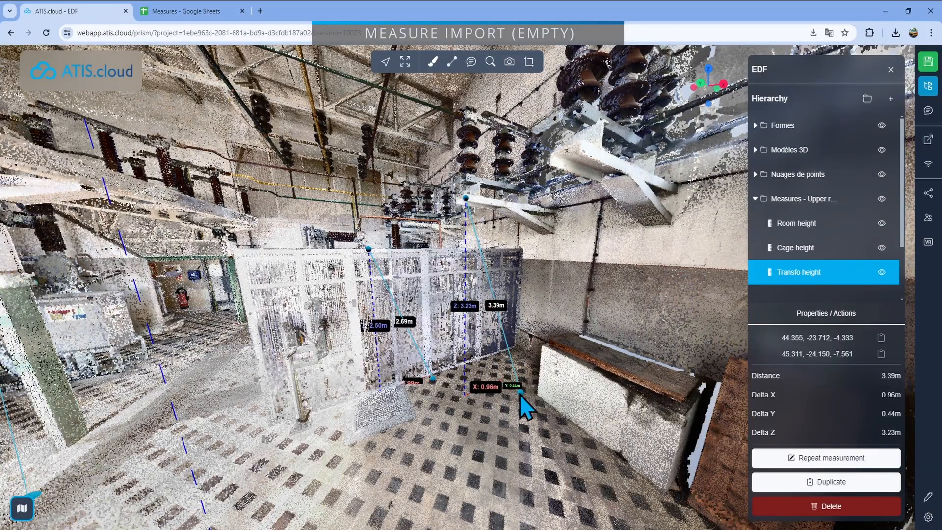
left_click(520, 393)
left_click_drag(521, 437, 460, 314)
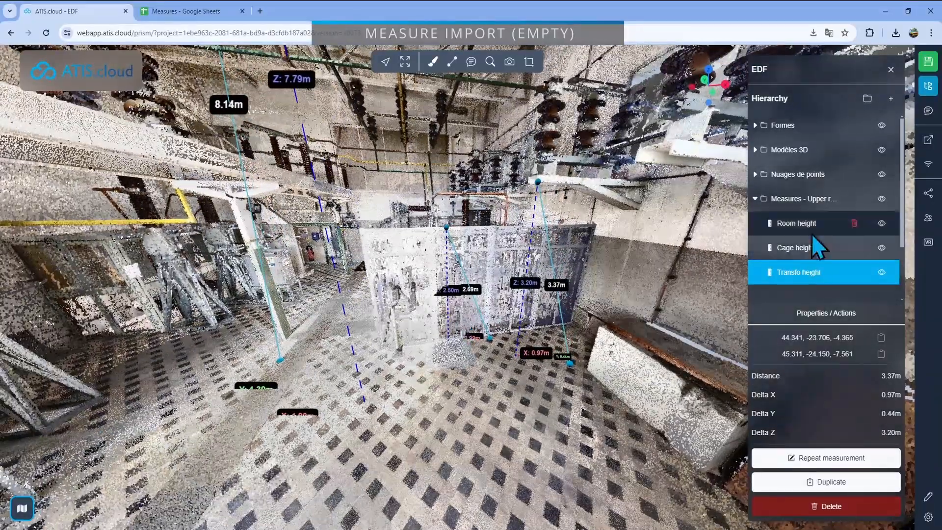
left_click(758, 200)
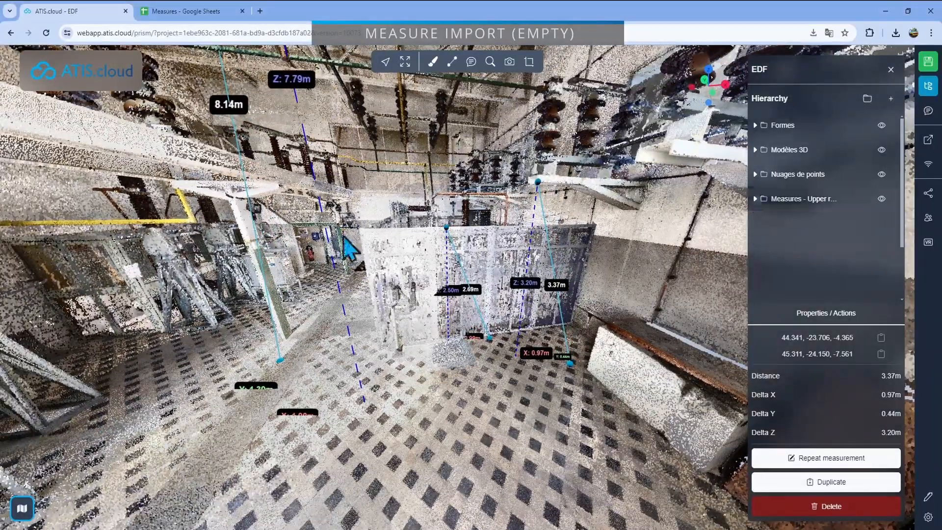
Import "Measures - Upper room measures.csv" from the Downloads folder into the project a second time for the large machine hall
left_click_drag(456, 295, 509, 330)
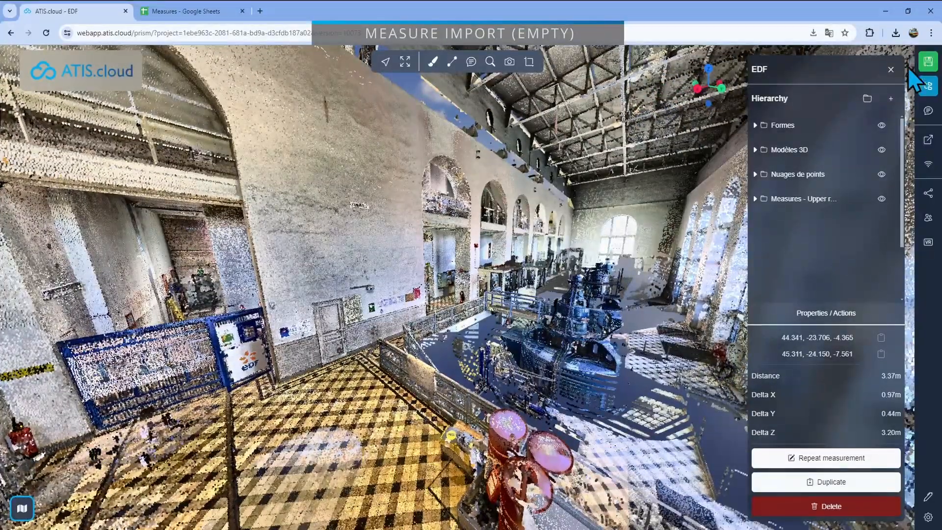
left_click(890, 98)
left_click(325, 283)
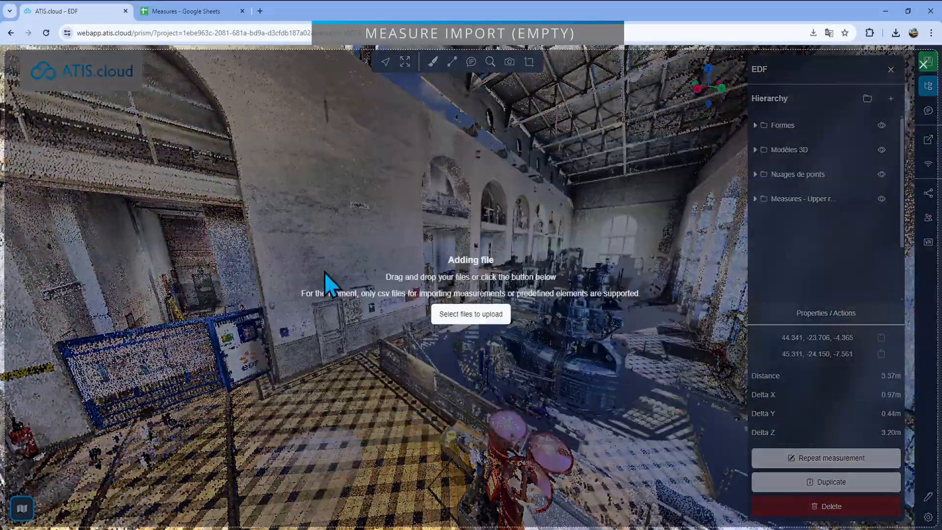
left_click(474, 314)
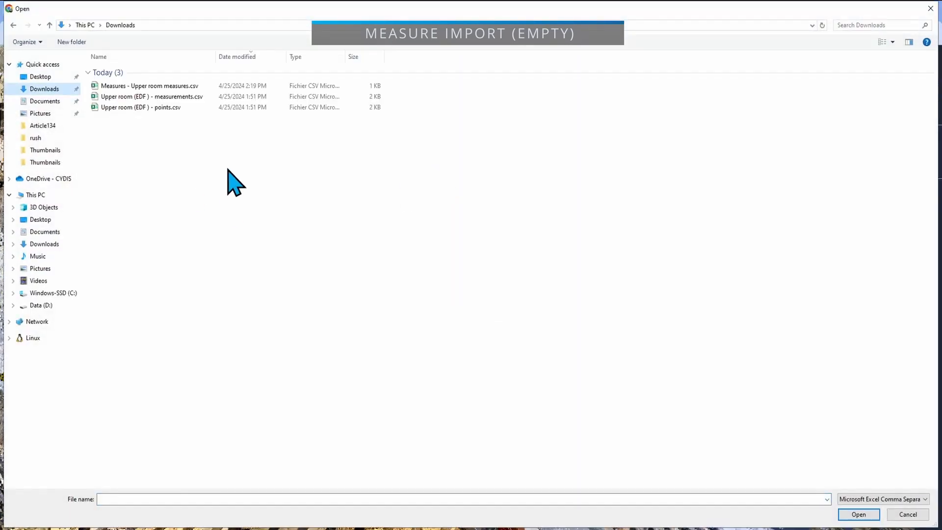
left_click(185, 87)
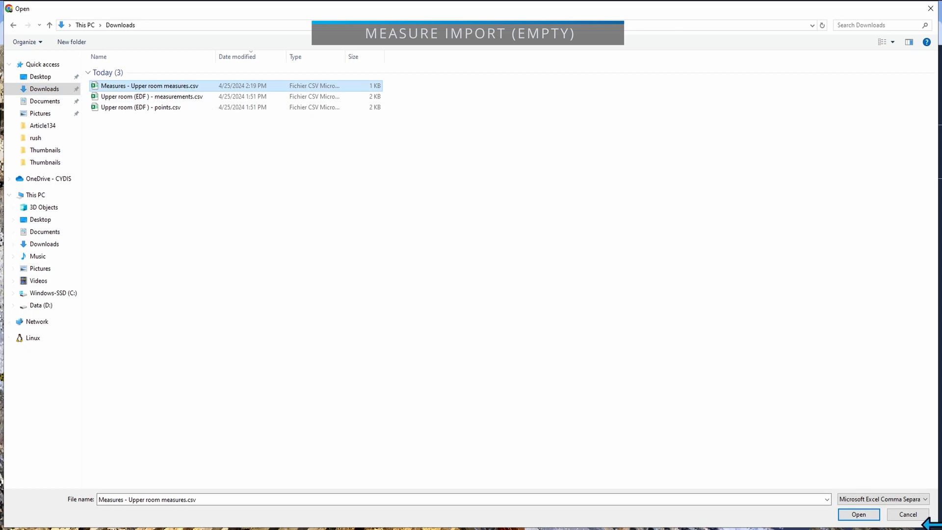
left_click(859, 515)
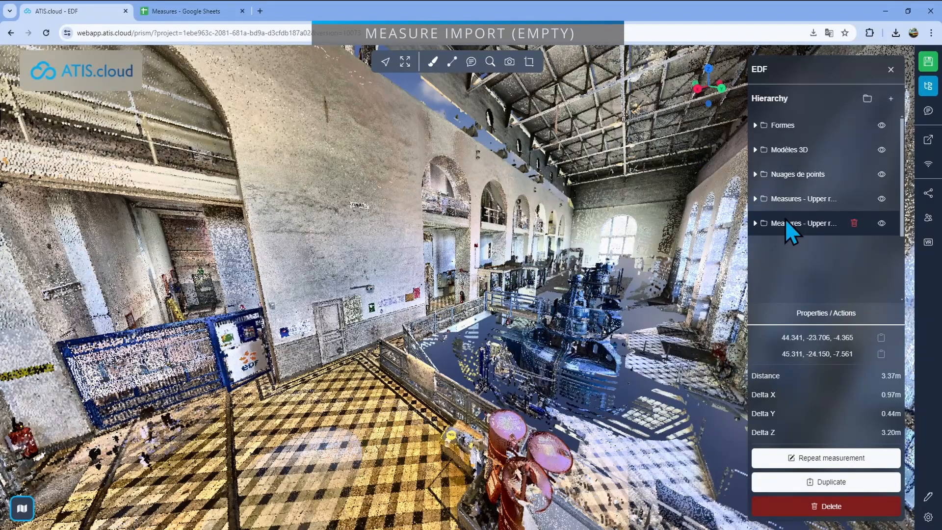
Expand the newly imported measures folder and replace "Upper" with "Lower" in its name
left_click(767, 222)
left_click(780, 224)
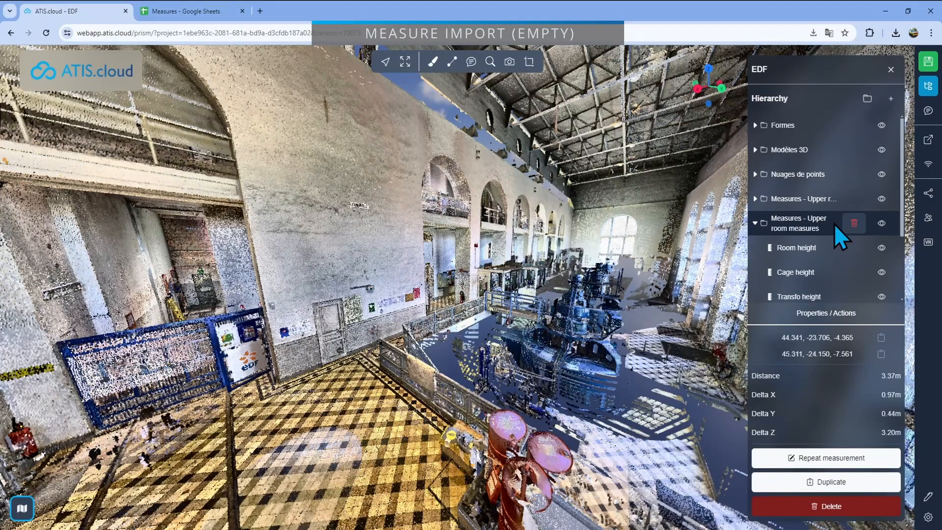
right_click(783, 225)
left_click(807, 264)
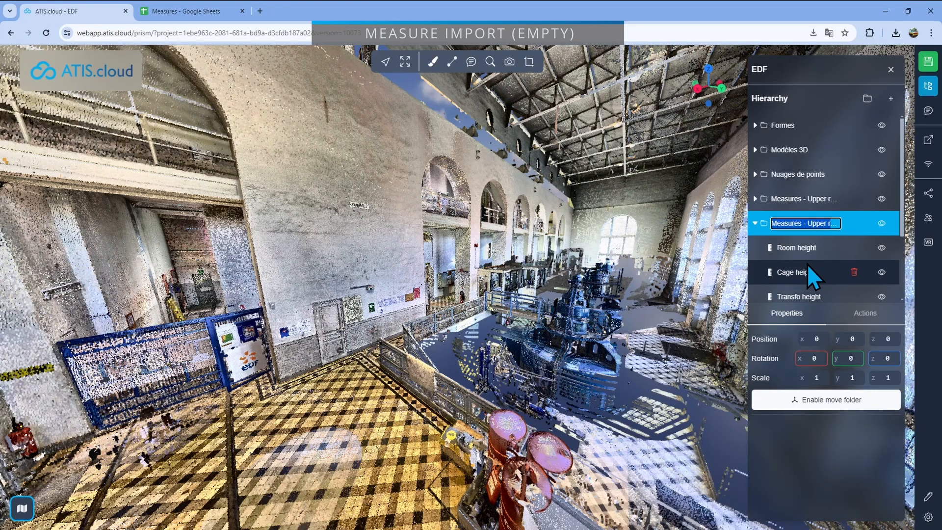
key("Left")
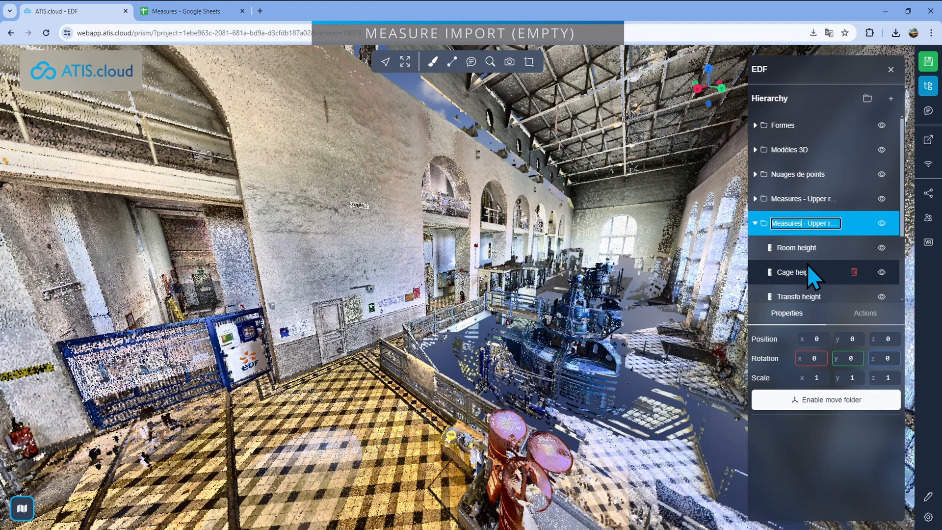
key("Right")
key("Right")
key("Right")
key("Delete")
key("Delete")
key("Delete")
key("Delete")
key("Delete")
type("Lower")
key("Return")
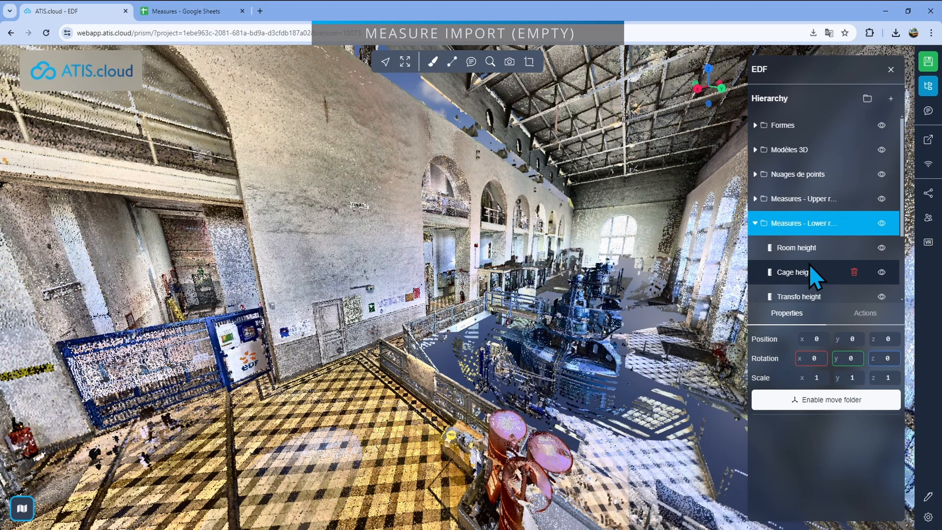
Take the Lower room's Room height measurement from the roof structure down to the lower floor of the hall
scroll(796, 255, "down", 2)
scroll(800, 280, "up", 2)
left_click(803, 249)
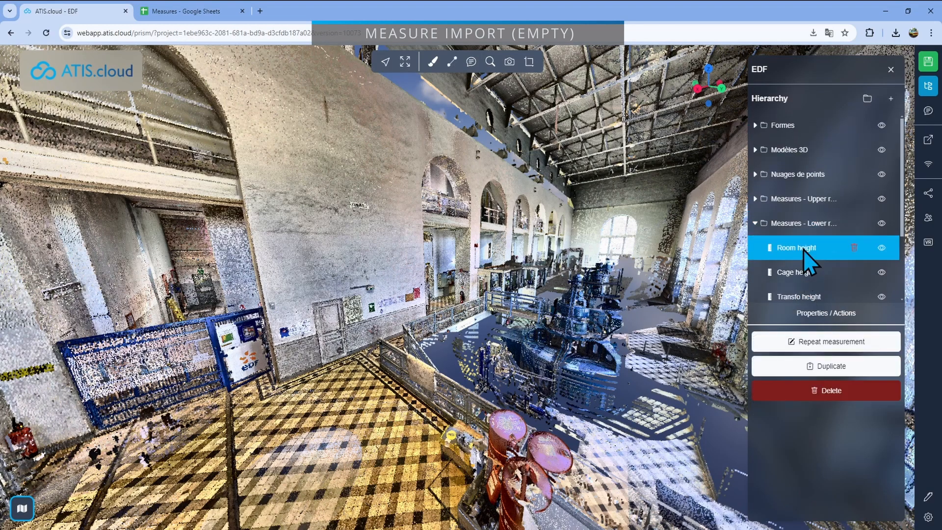
left_click_drag(530, 371, 504, 382)
left_click(804, 347)
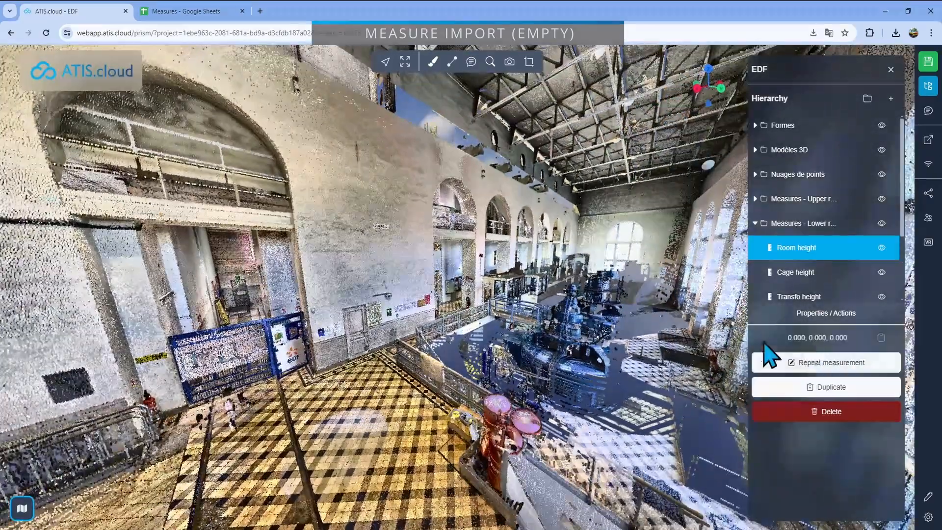
left_click(564, 84)
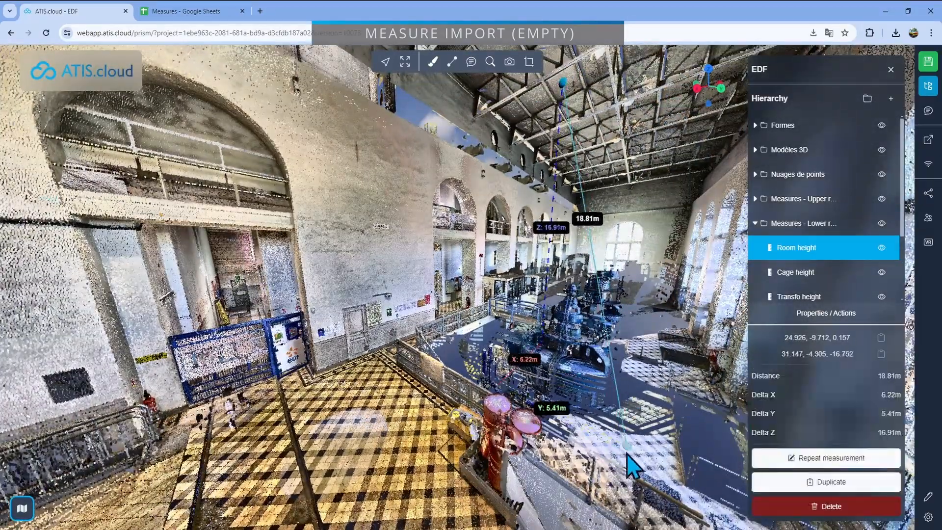
left_click_drag(626, 448, 554, 304)
Take the Lower room's Cage height measurement from the lower floor up to the guardrail area above it
left_click_drag(523, 422, 468, 454)
left_click(795, 273)
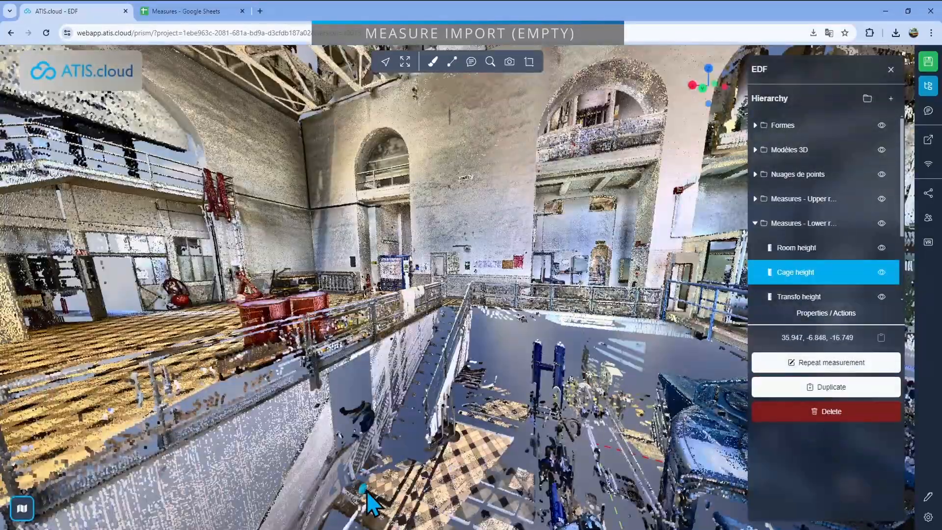
left_click(372, 490)
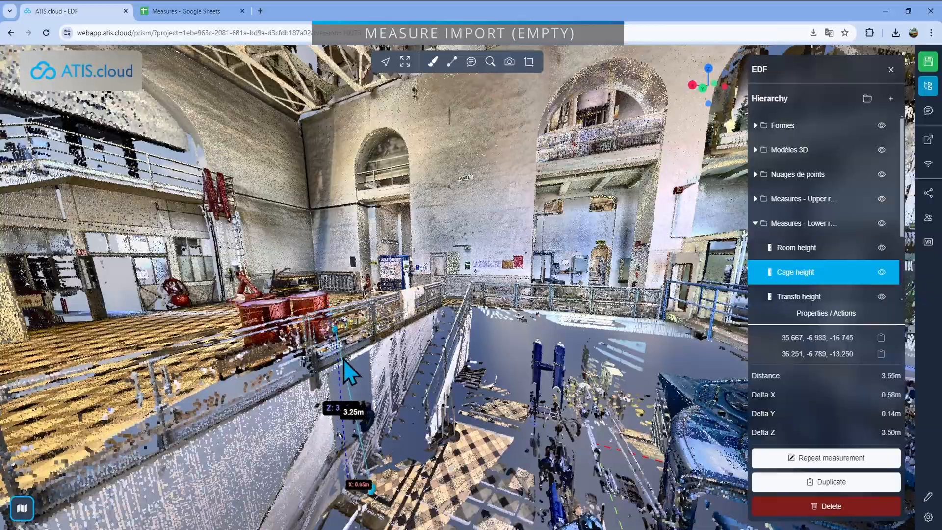
left_click(196, 386)
Take the Lower room's Transfo height measurement from the lower floor up to the top of the blue machine
left_click_drag(289, 428, 467, 400)
left_click(822, 298)
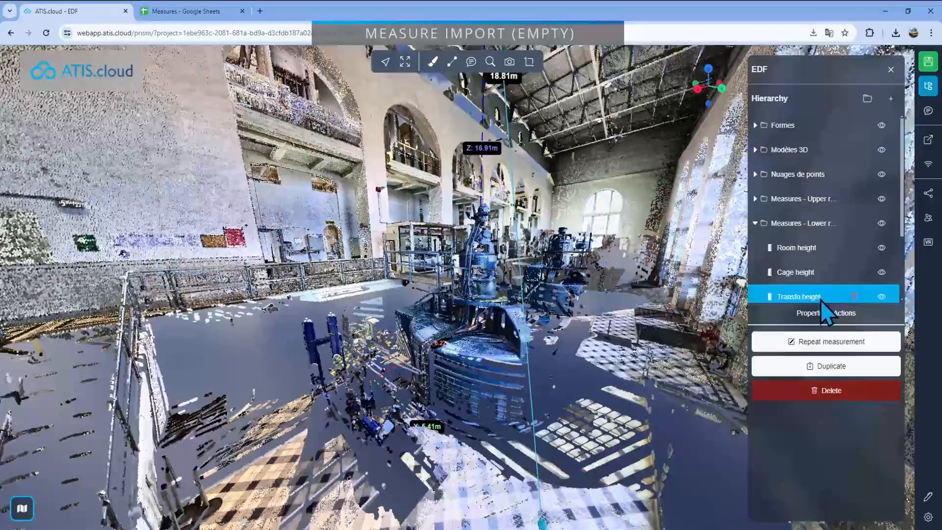
left_click(828, 337)
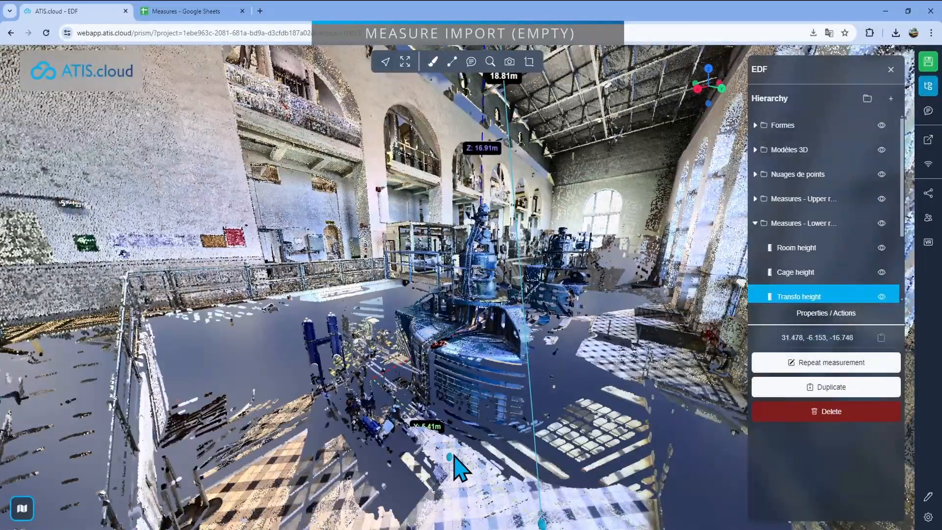
left_click(456, 455)
left_click(484, 206)
left_click_drag(484, 206, 293, 350)
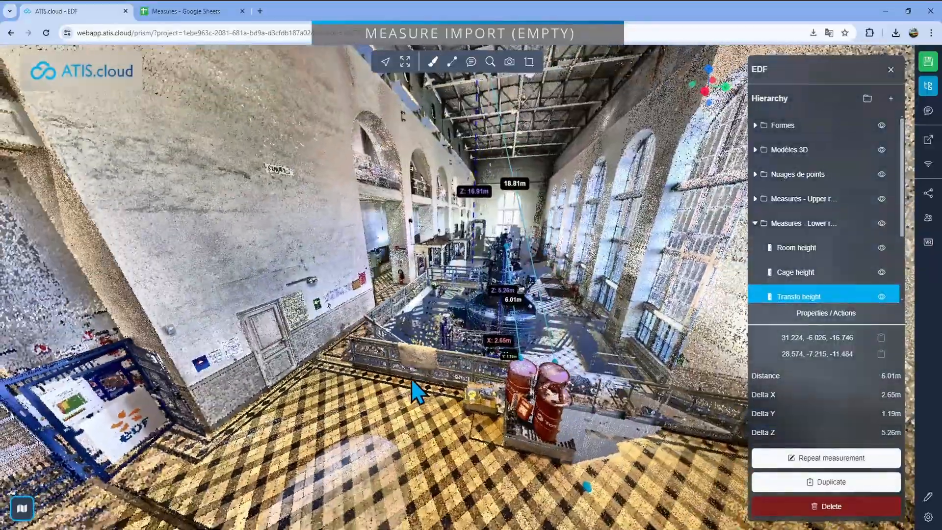
left_click_drag(412, 381, 441, 379)
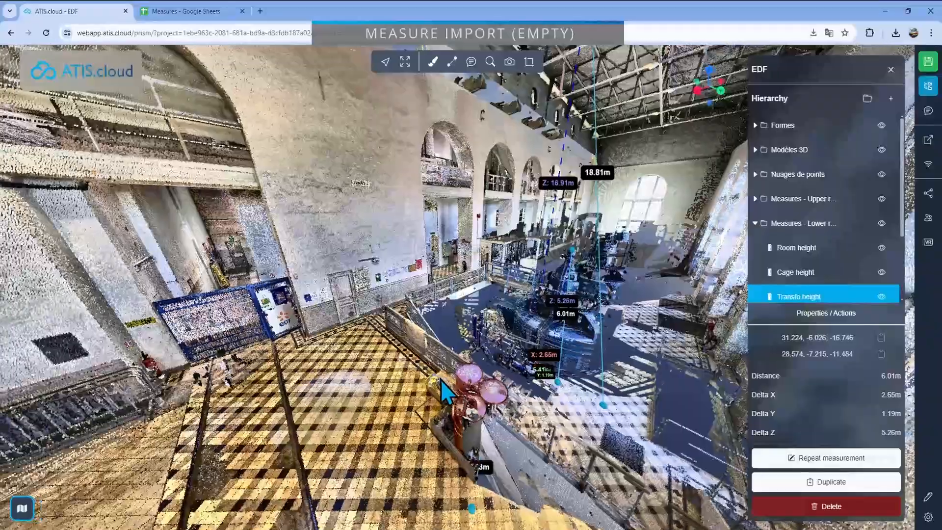
Collapse the Lower room measures folder and close the project hierarchy
scroll(810, 284, "down", 1)
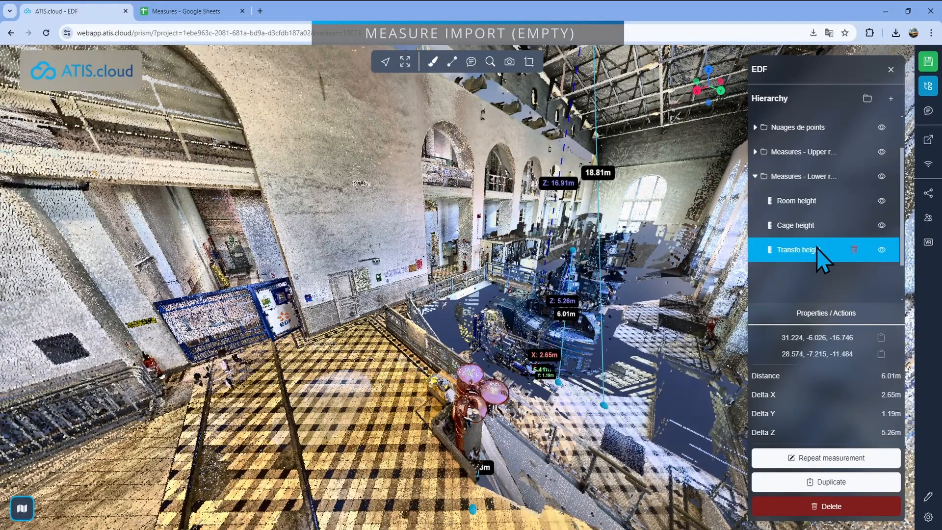
mouse_move(530, 341)
left_mouse_down()
mouse_move(504, 342)
mouse_move(517, 349)
left_mouse_up()
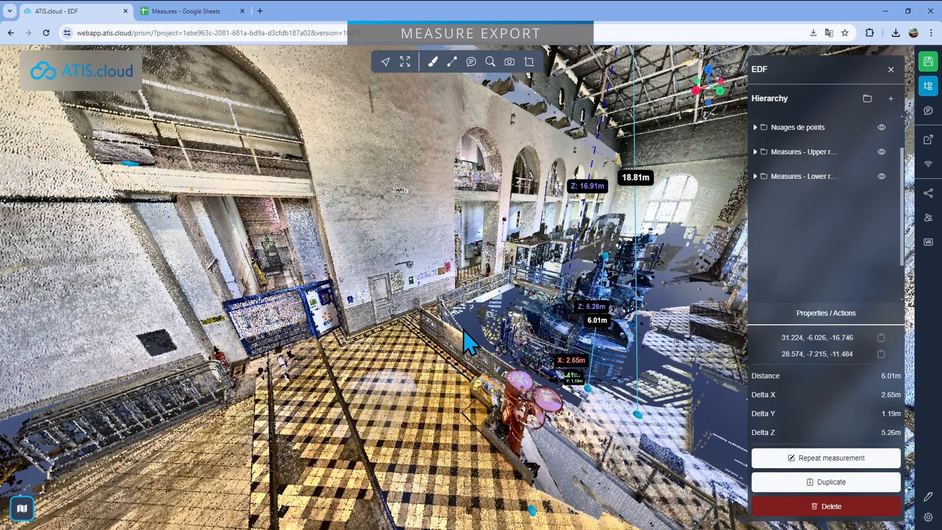
left_click_drag(463, 329, 462, 341)
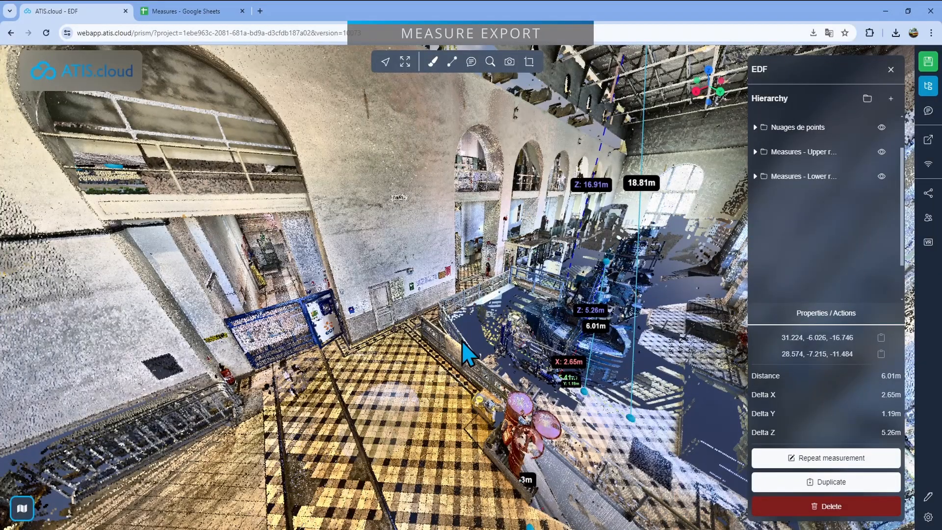
left_click(890, 71)
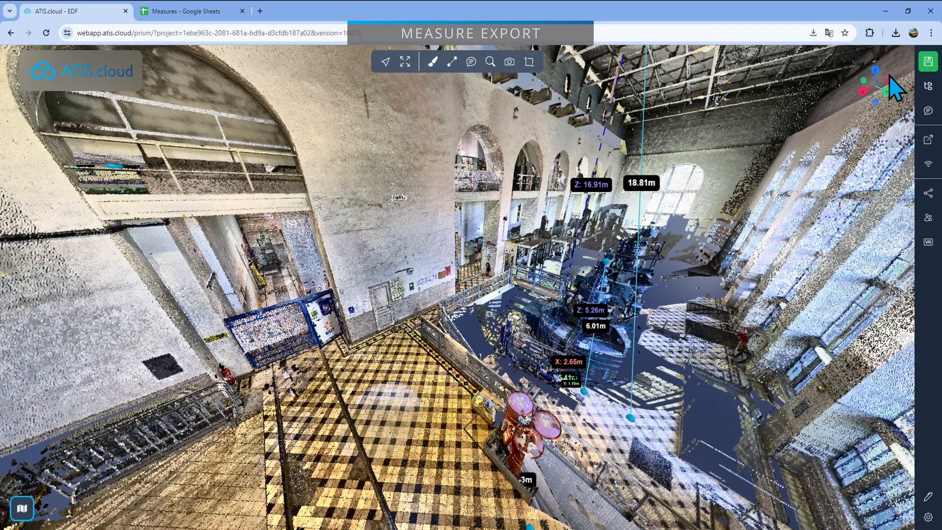
left_click_drag(625, 295, 637, 289)
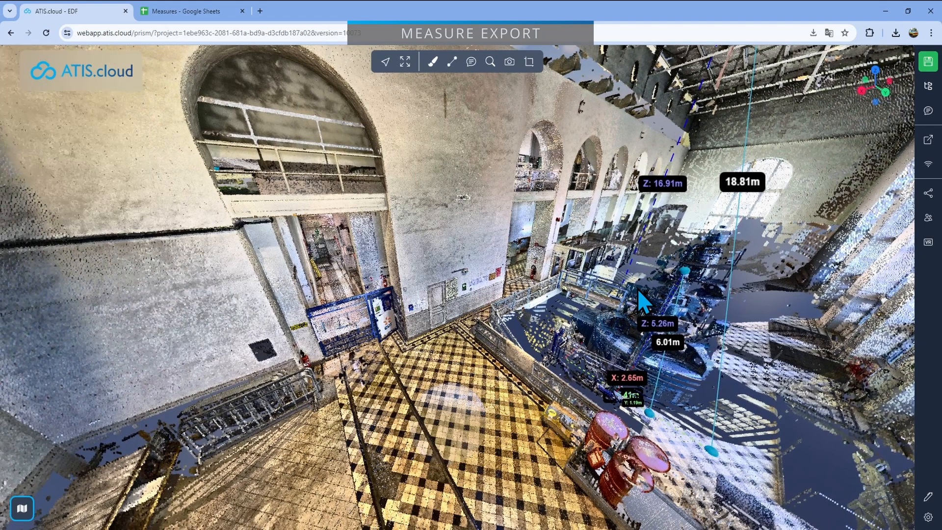
Start a measurements export for the project and move the export window clear of the screen edge
left_click(927, 145)
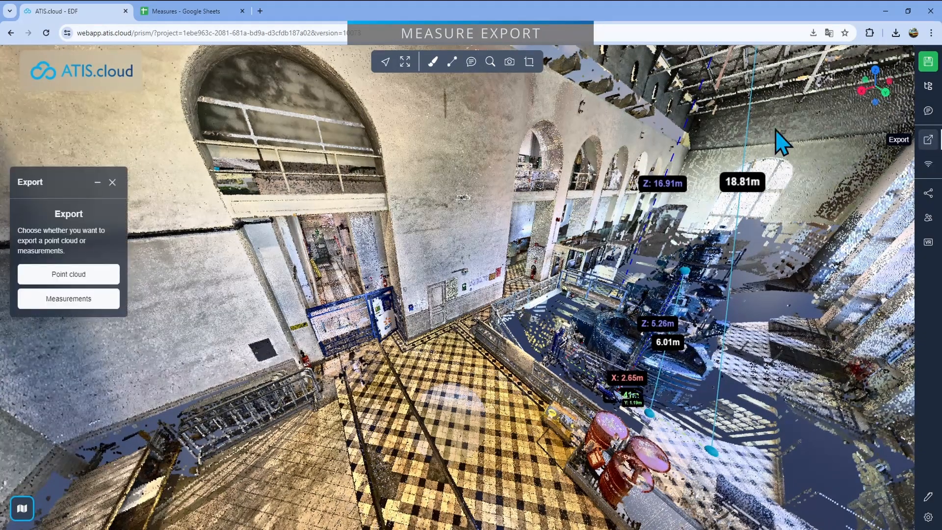
left_click_drag(38, 181, 114, 192)
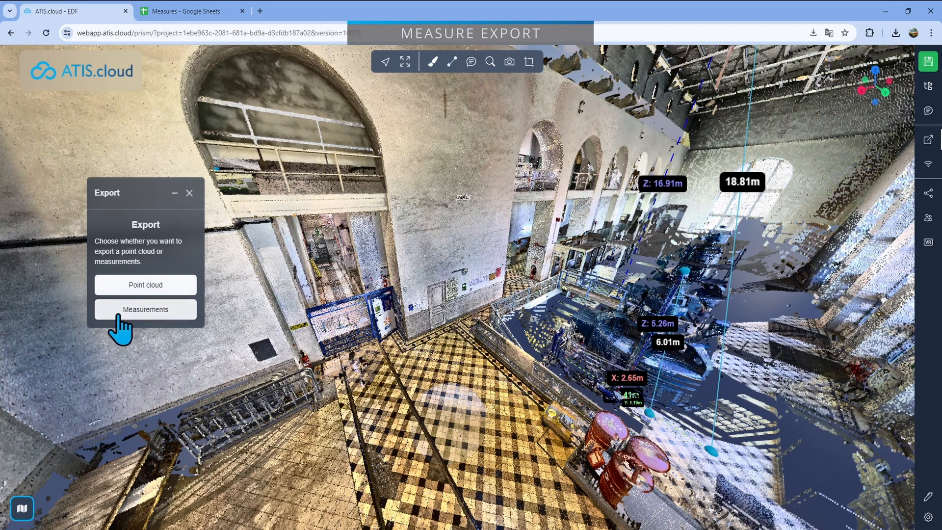
left_click(150, 312)
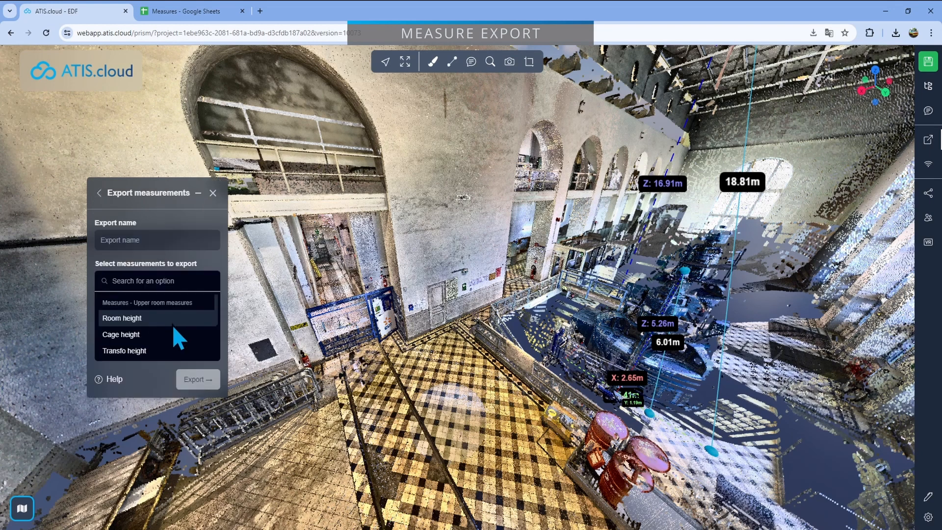
Select Room height, Cage height and Transfo height of the Upper room measures for export and name the export "Measures overall"
scroll(172, 317, "down", 2)
scroll(173, 325, "up", 2)
scroll(179, 339, "down", 1)
scroll(162, 333, "up", 1)
scroll(199, 324, "down", 1)
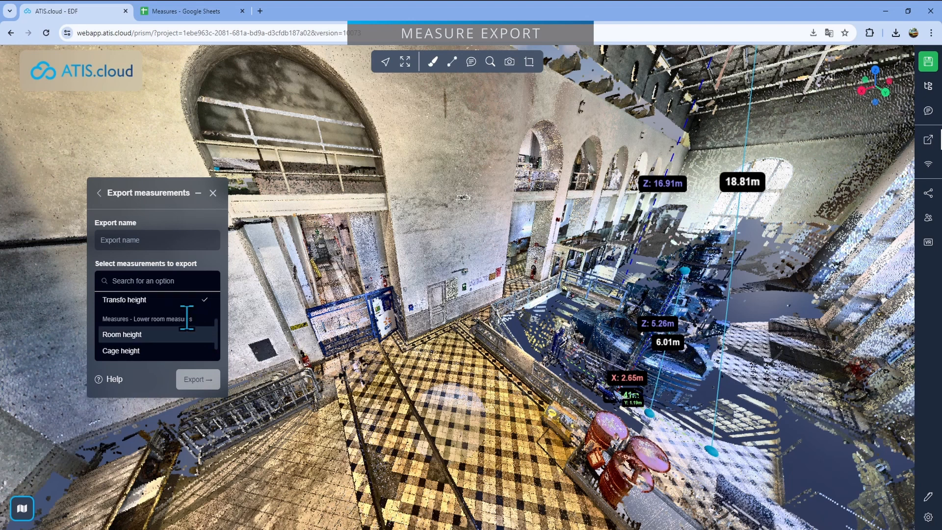
scroll(187, 316, "up", 1)
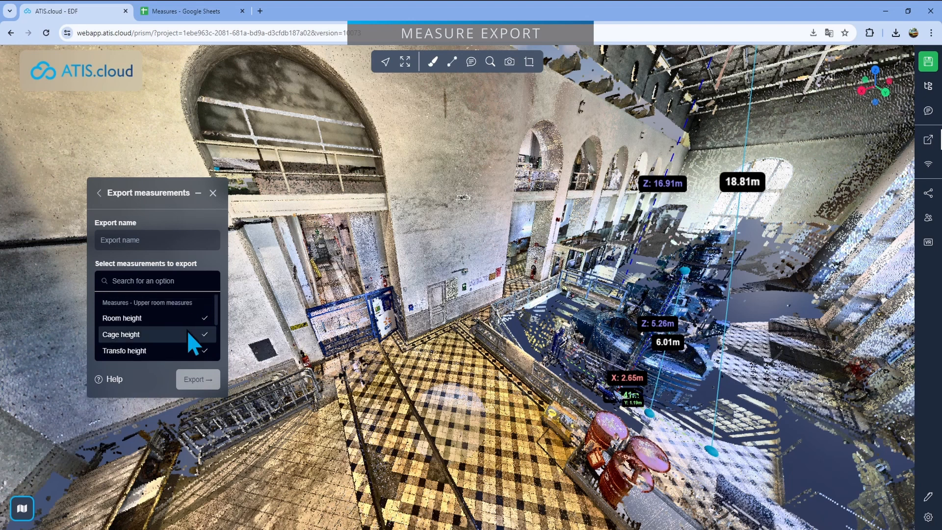
left_click(142, 240)
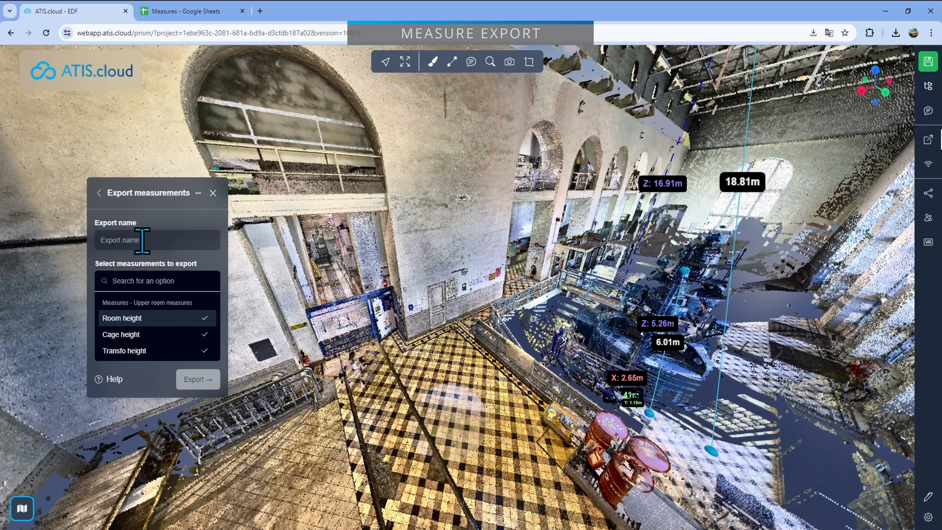
type("Measures overall")
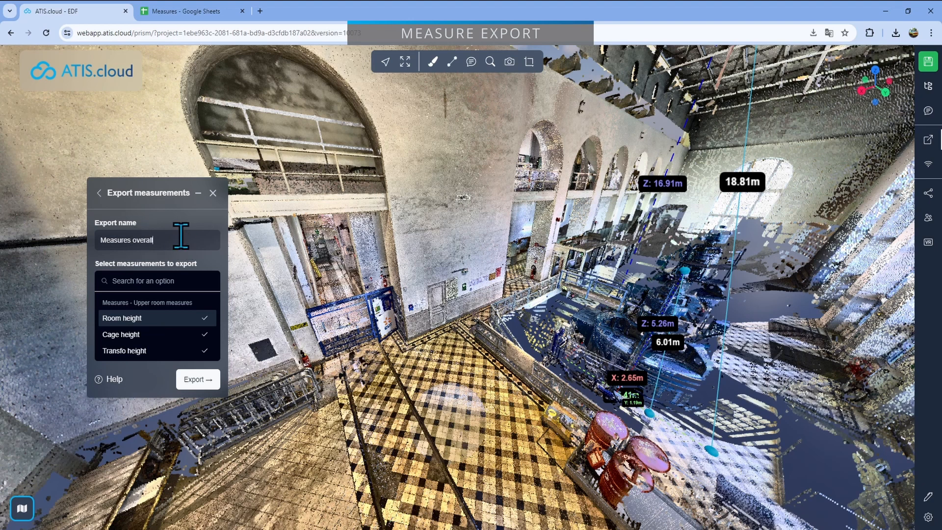
Export the selected measurements, and in the Measures spreadsheet in Google Sheets choose Measures overall (EDF ) - points.csv as the file to import
left_click(199, 387)
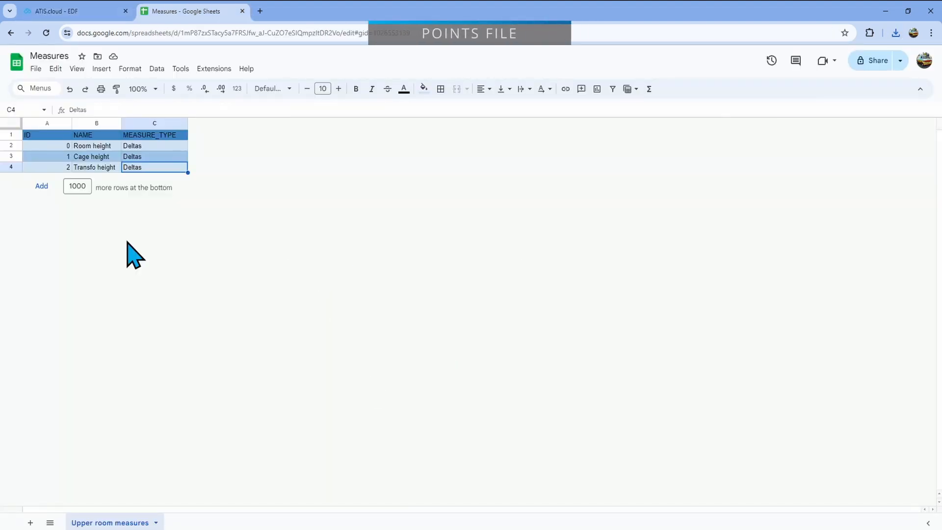
left_click(36, 70)
left_click(55, 118)
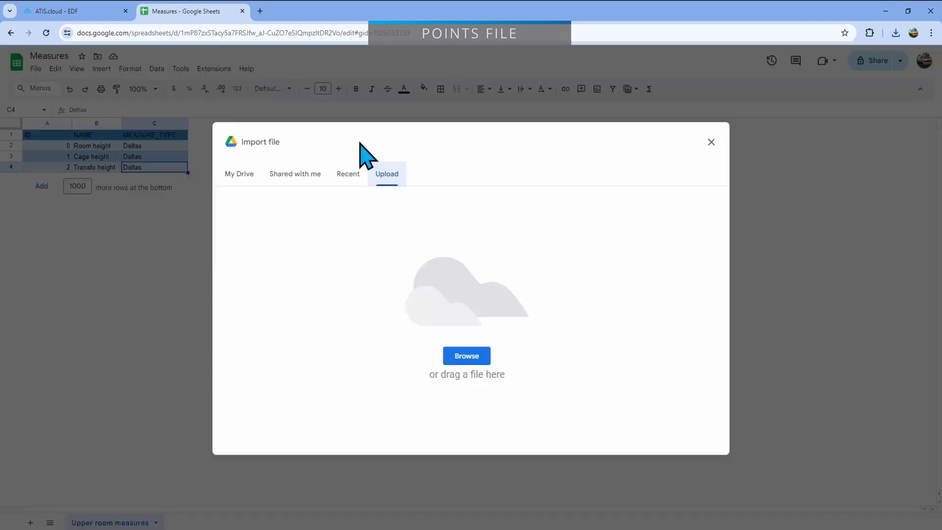
left_click(465, 357)
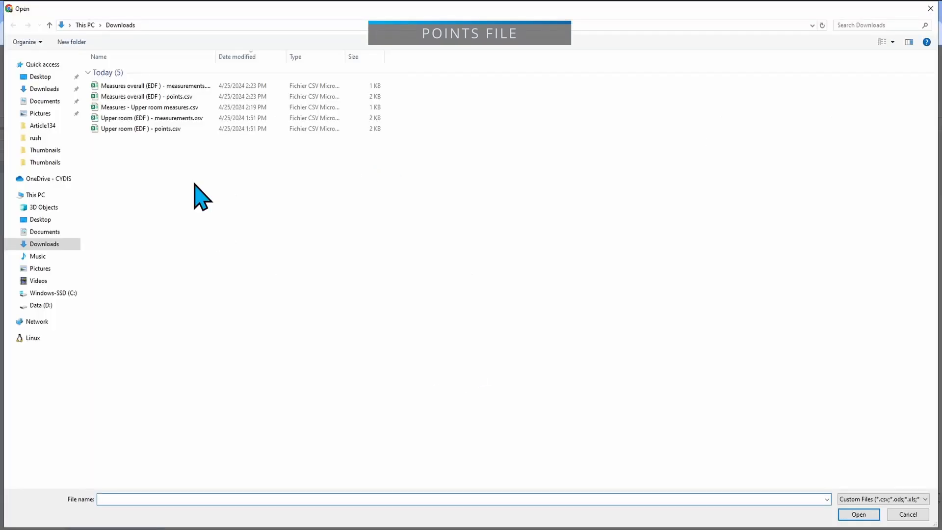
left_click(169, 86)
double_click(175, 98)
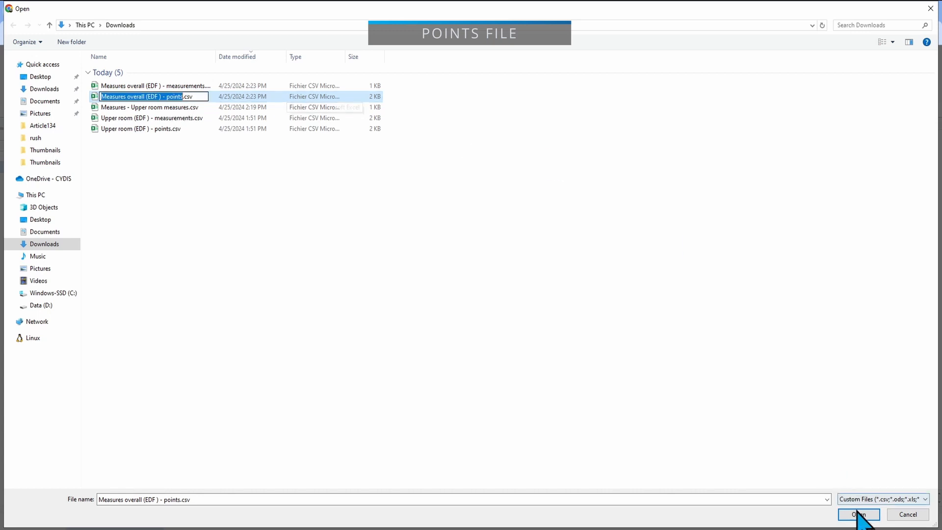
left_click(251, 107)
left_click(251, 97)
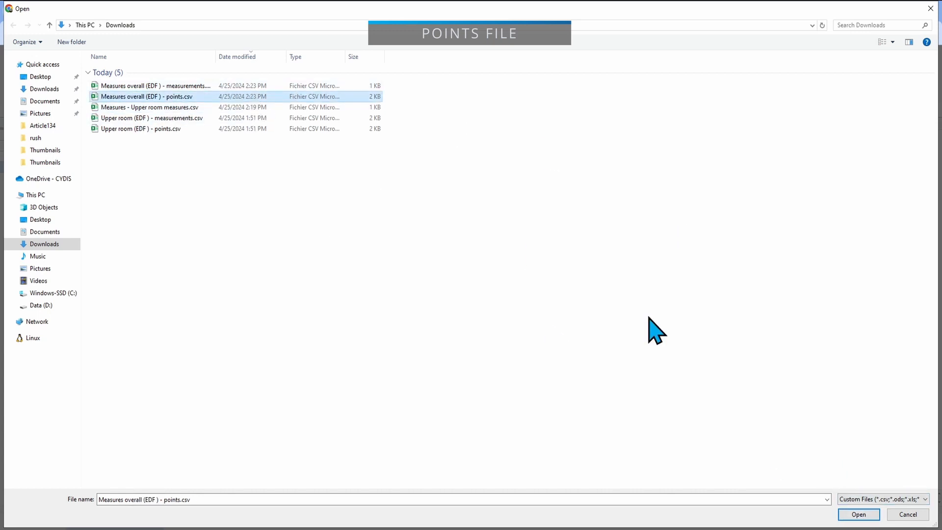
left_click(861, 513)
Import the points file's data into the spreadsheet using the Insert new sheet(s) location
left_click(414, 294)
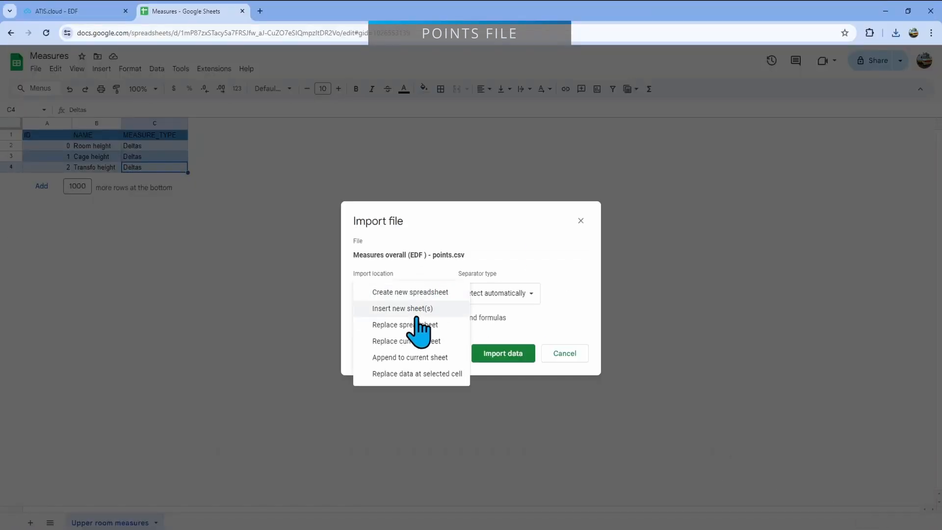
left_click(407, 309)
left_click(522, 357)
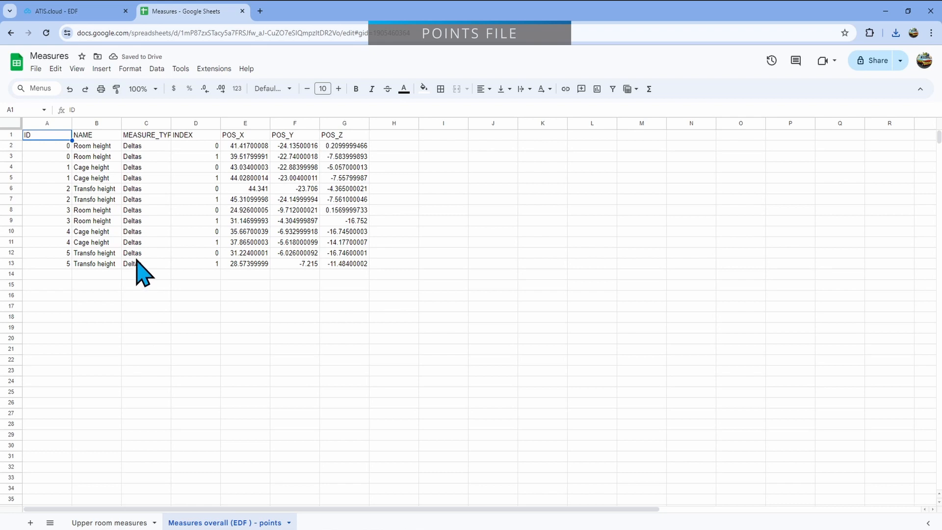
Examine the ID, name and measure type of the first two Room height rows in the imported points sheet
left_click_drag(68, 147, 68, 160)
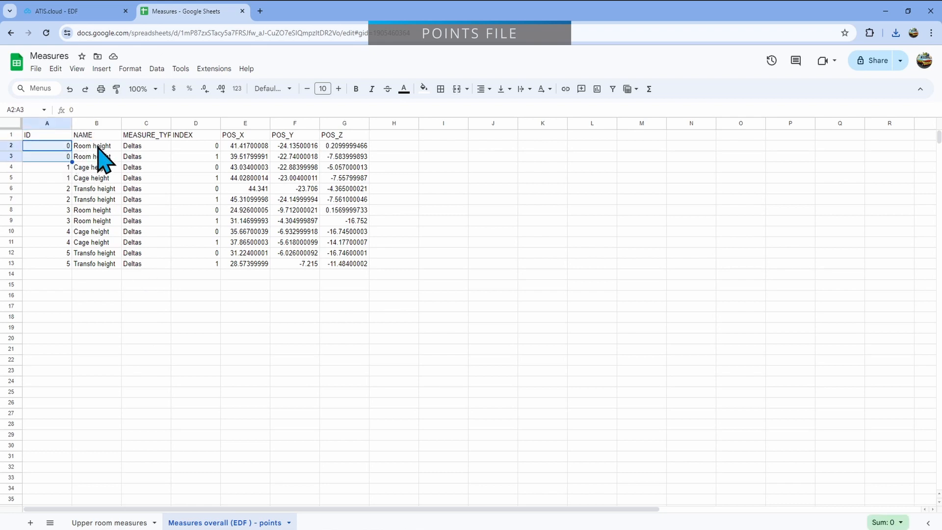
left_click(64, 156)
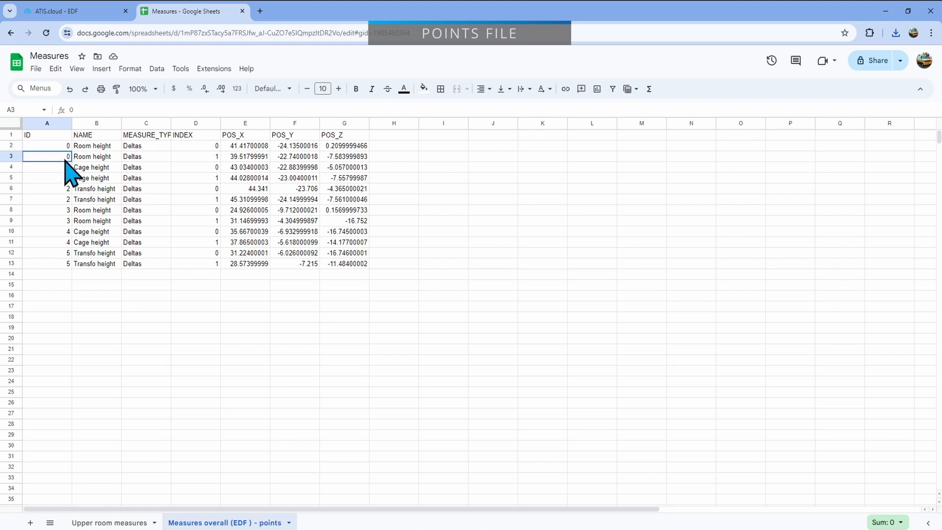
left_click(96, 146)
left_click(98, 156)
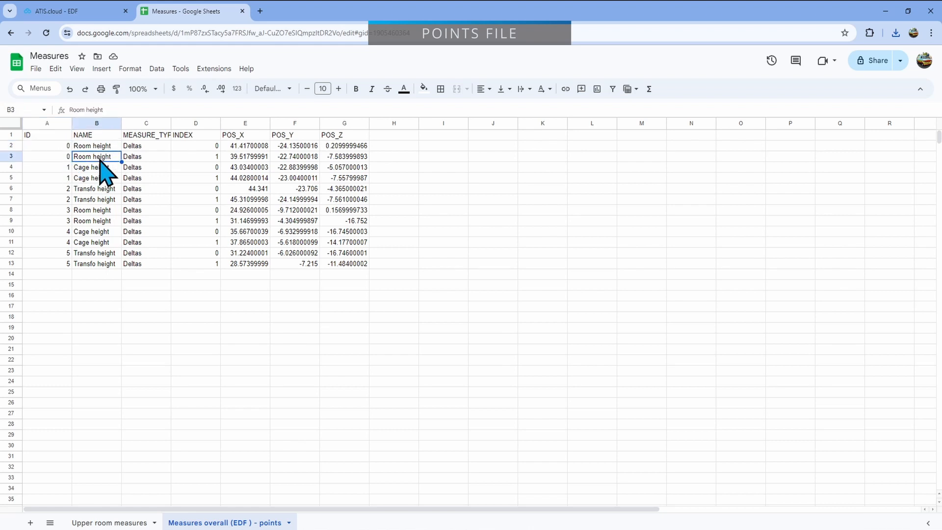
left_click(147, 157)
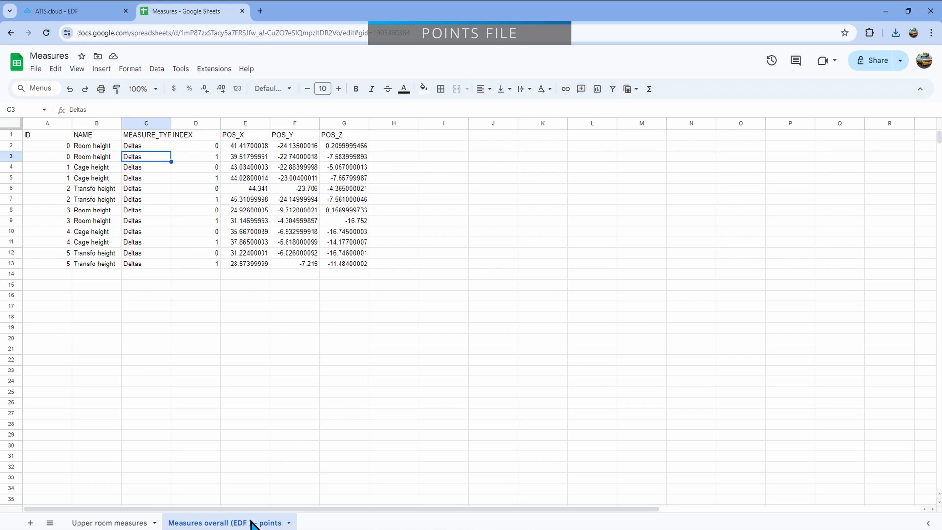
left_click(100, 157)
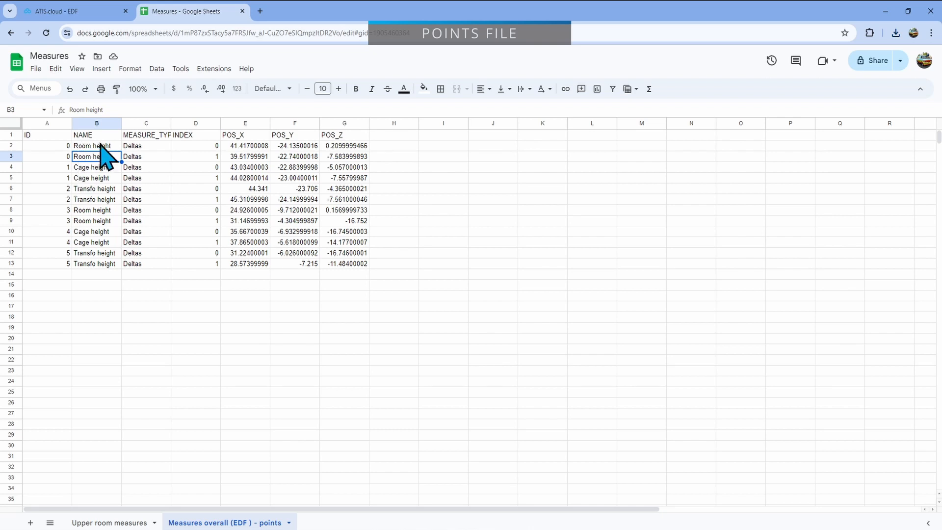
Examine the POS_X, POS_Y and POS_Z coordinates of the first two Room height points
left_click(244, 146)
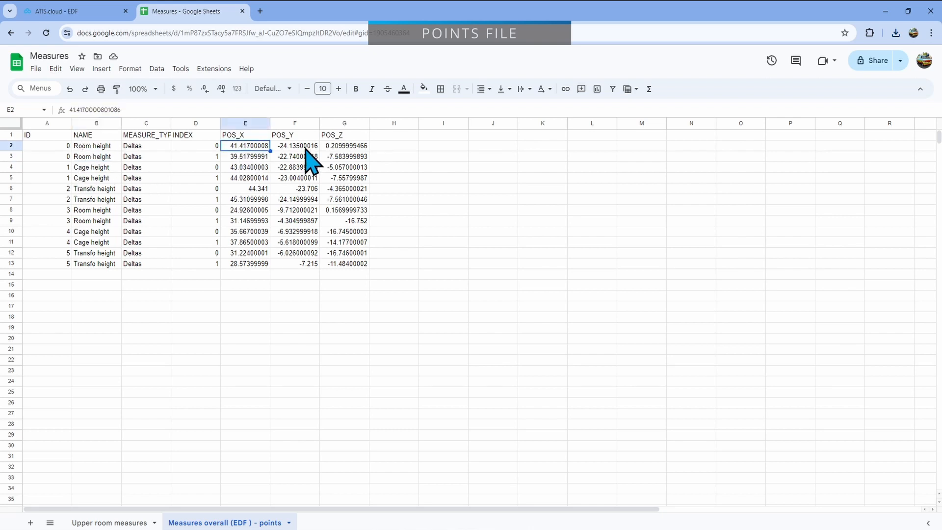
left_click(303, 146)
left_click(341, 146)
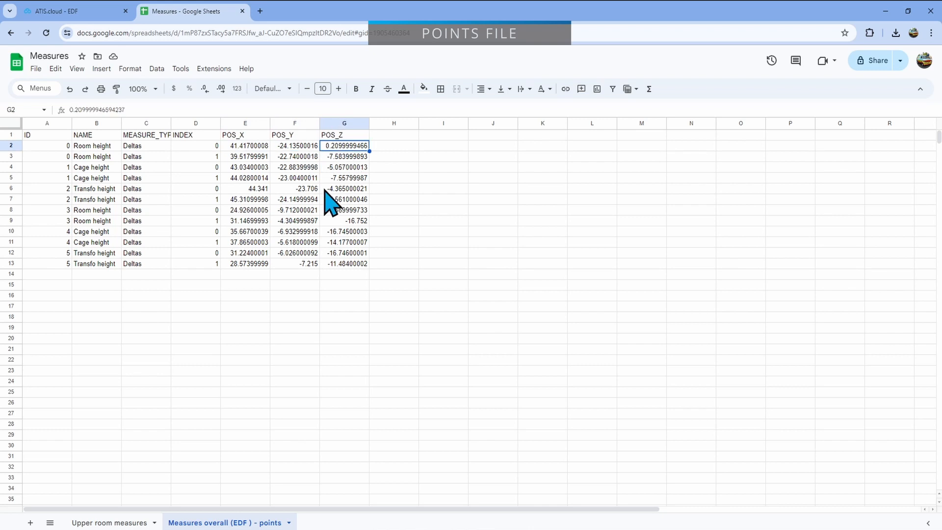
left_click(247, 156)
left_click(299, 157)
left_click(350, 157)
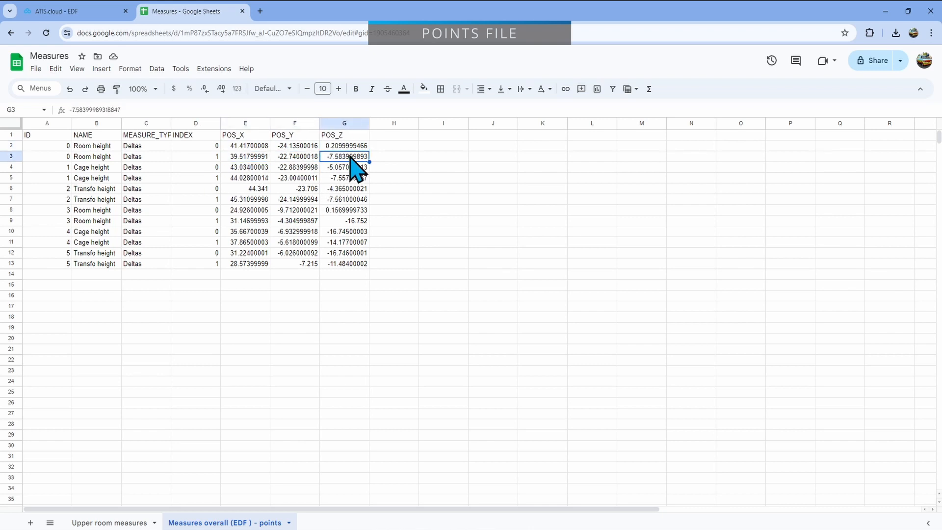
Switch to ATIS.cloud and show the Room height measurement of the Upper room measures folder from the project hierarchy
left_click(55, 17)
left_click_drag(491, 319, 458, 297)
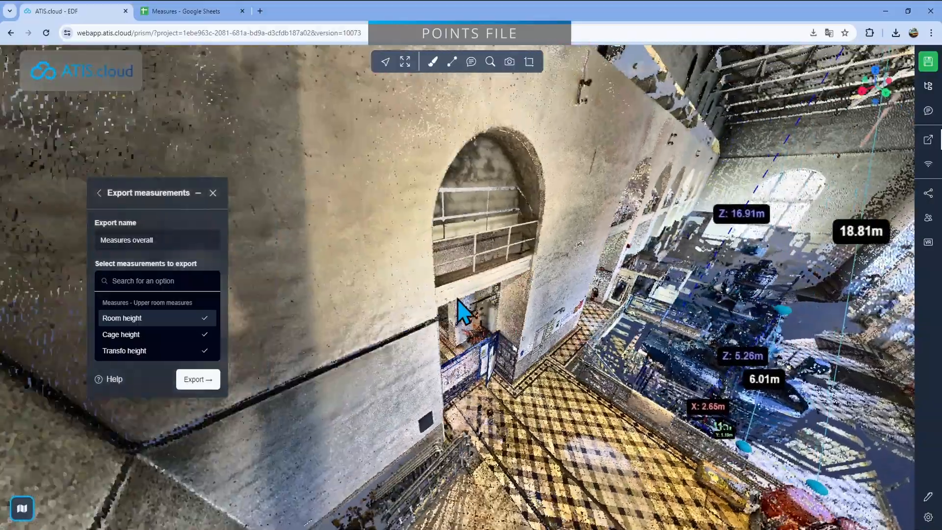
scroll(458, 297, "up", 3)
left_click(928, 86)
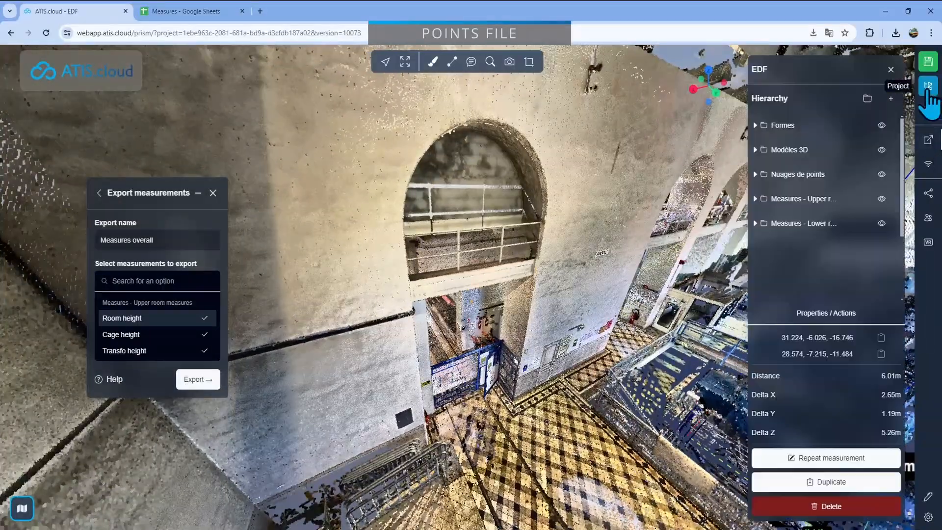
left_click(757, 201)
left_click(808, 222)
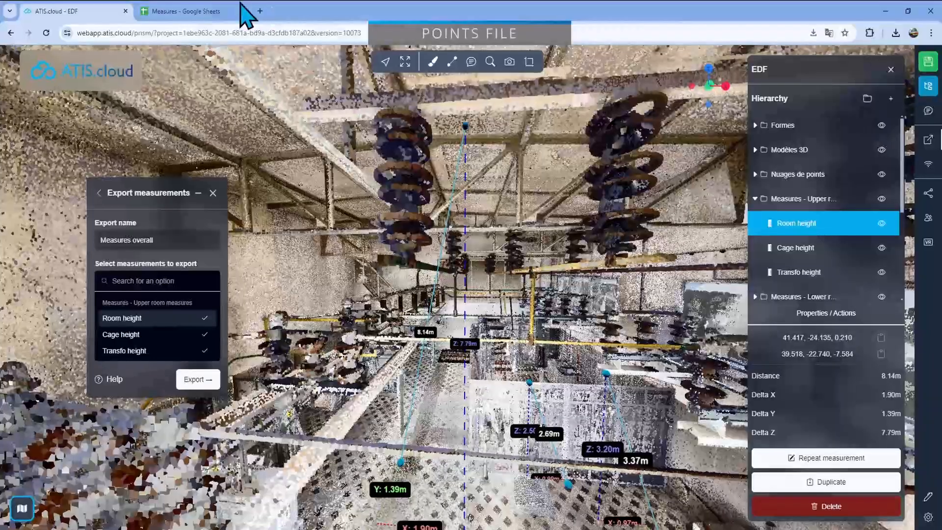
Compare the first Room height point's coordinates in Google Sheets with the measurement's upper end in the ATIS.cloud point cloud
left_click(240, 6)
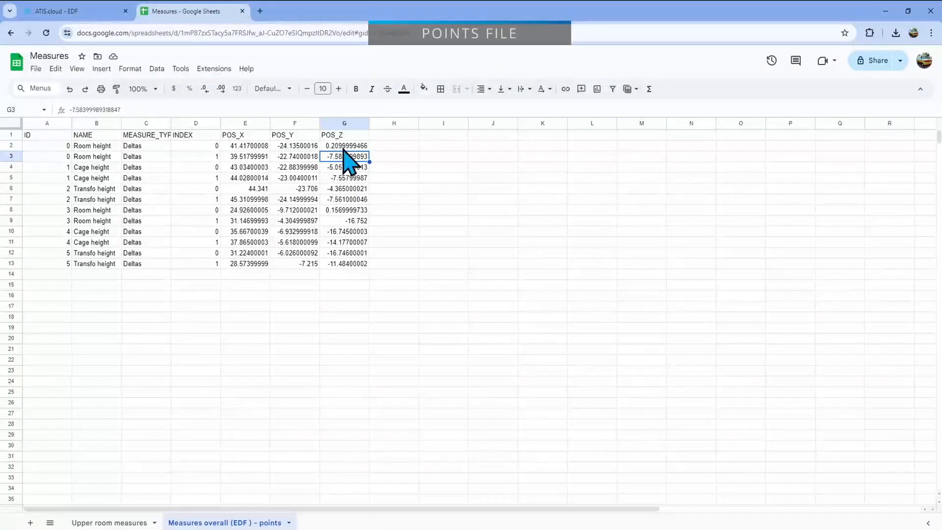
left_click_drag(260, 145, 341, 150)
left_click(73, 11)
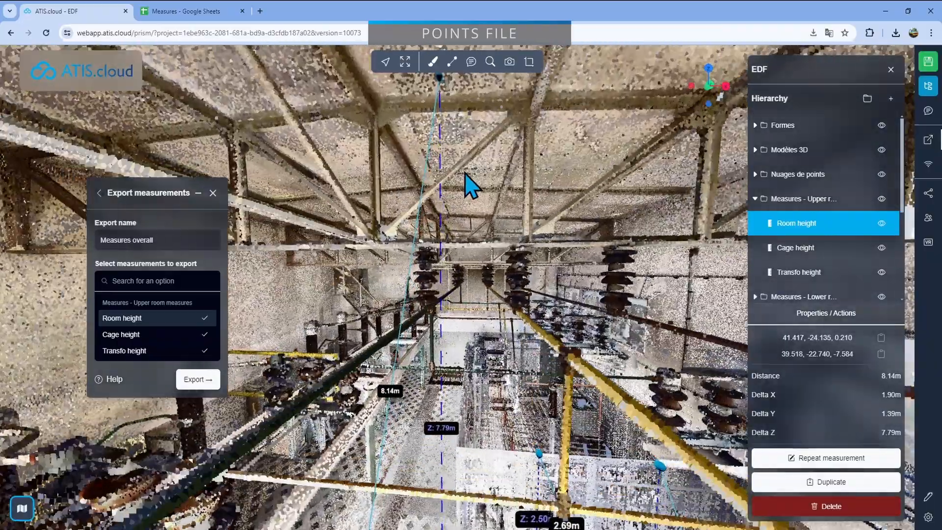
left_click_drag(465, 173, 370, 211)
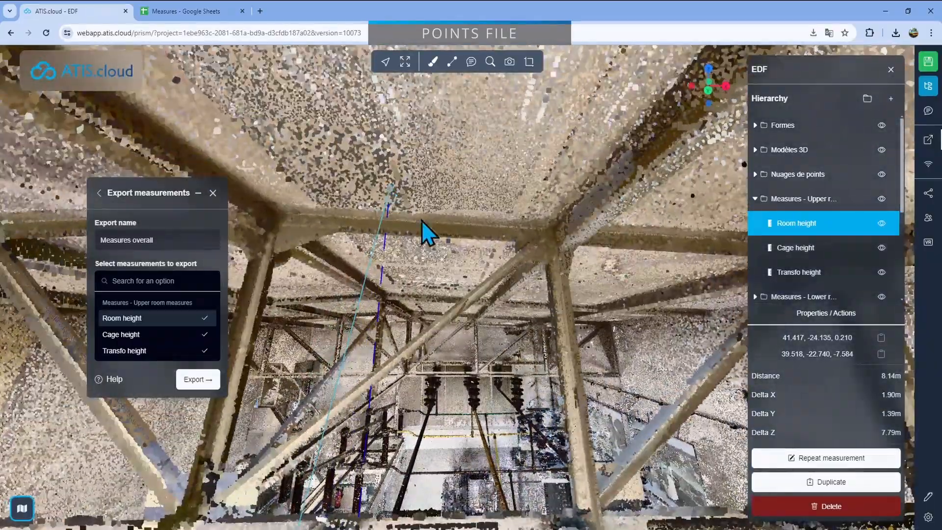
Compare the second Room height point's coordinates in Google Sheets with the measurement's lower end in the ATIS.cloud point cloud
left_click(189, 10)
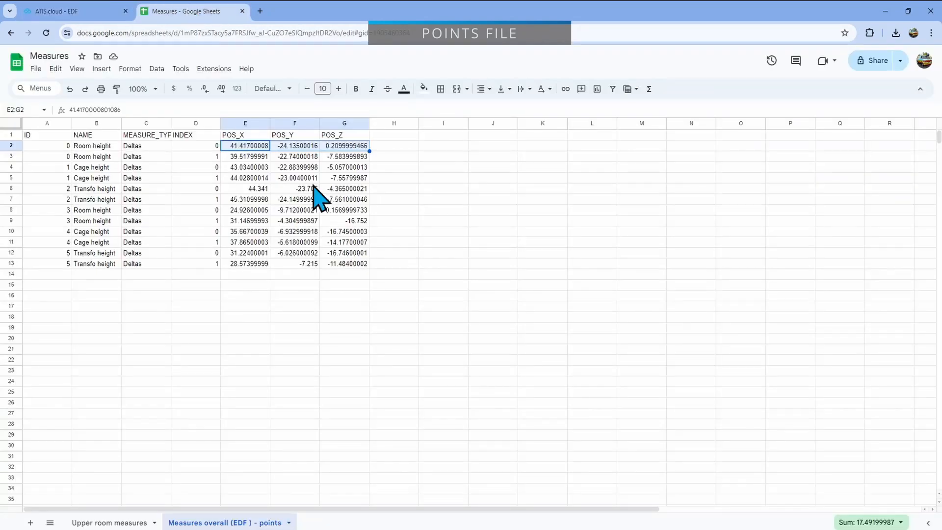
left_click_drag(246, 158, 339, 158)
left_click(100, 11)
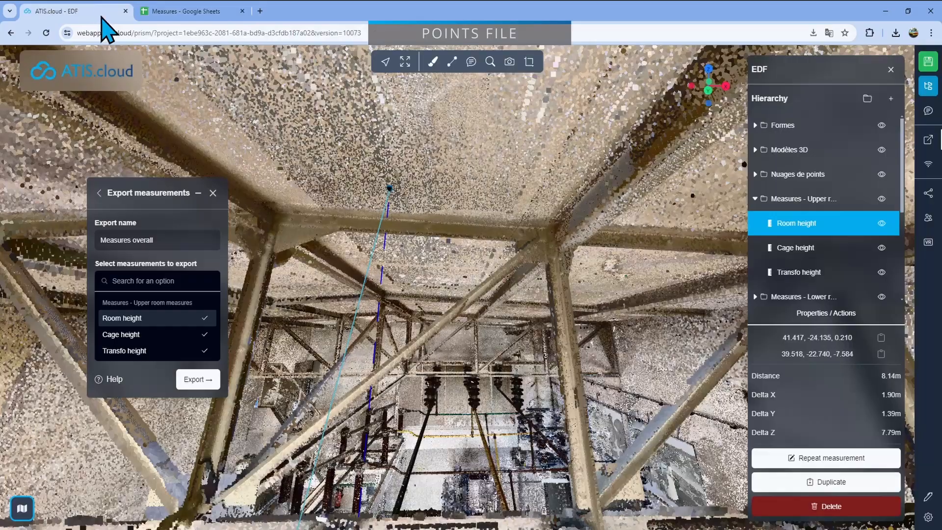
left_click_drag(436, 402, 366, 426)
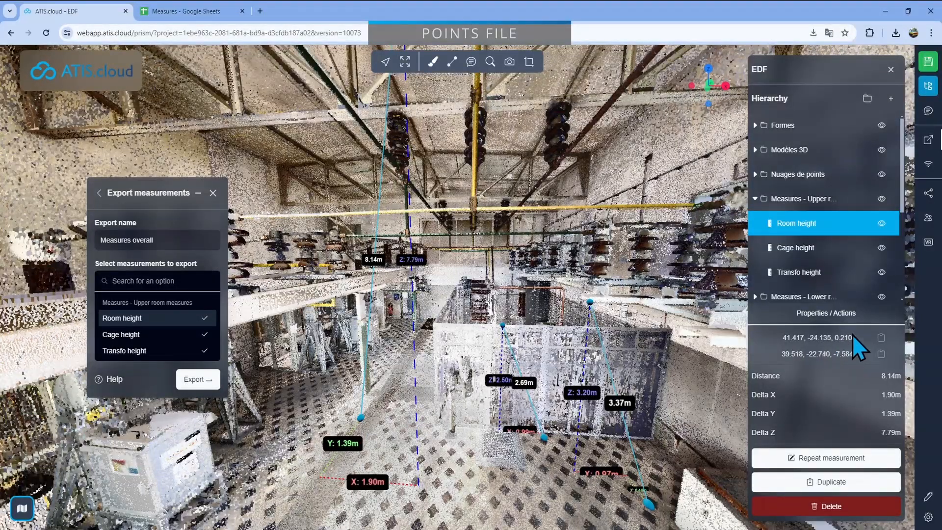
Switch to Google Sheets and review the points sheet's coordinate rows and its column headers from MEASURE_TYPE through POS_Z
left_click(223, 12)
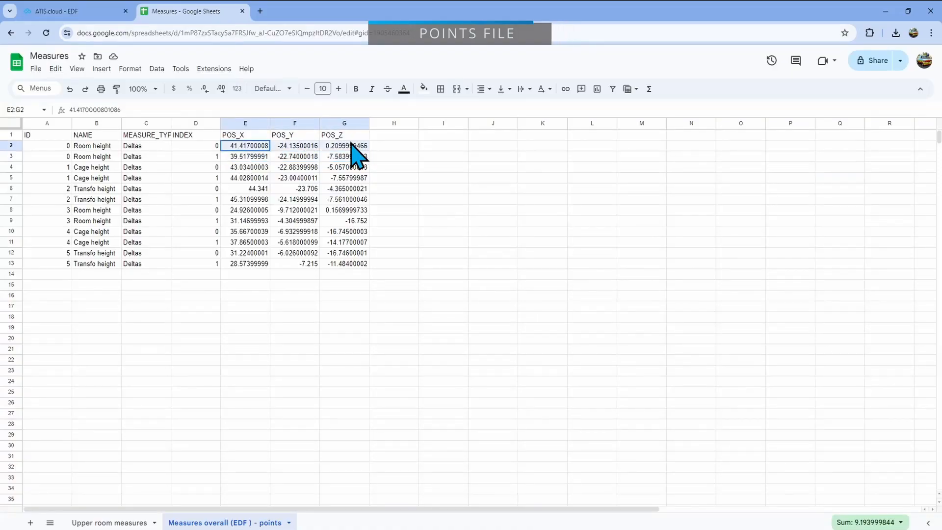
left_click(332, 285)
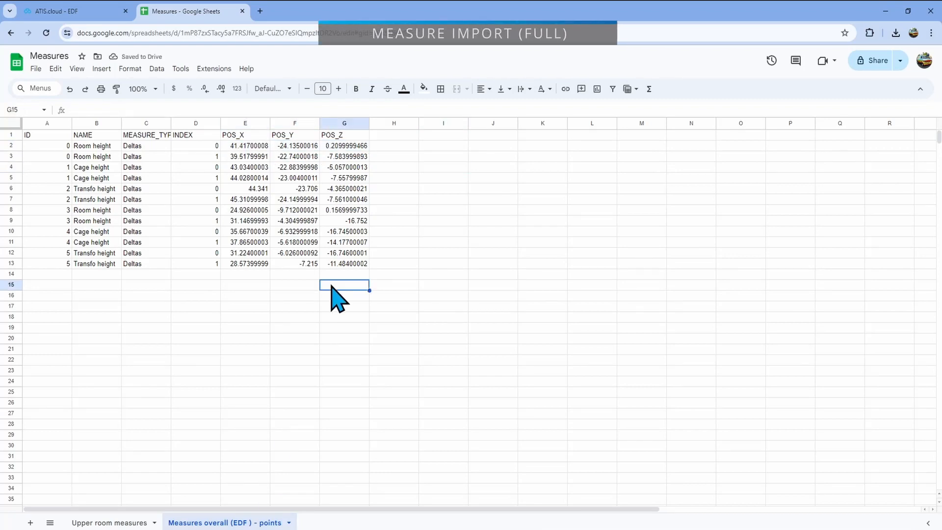
left_click(252, 160)
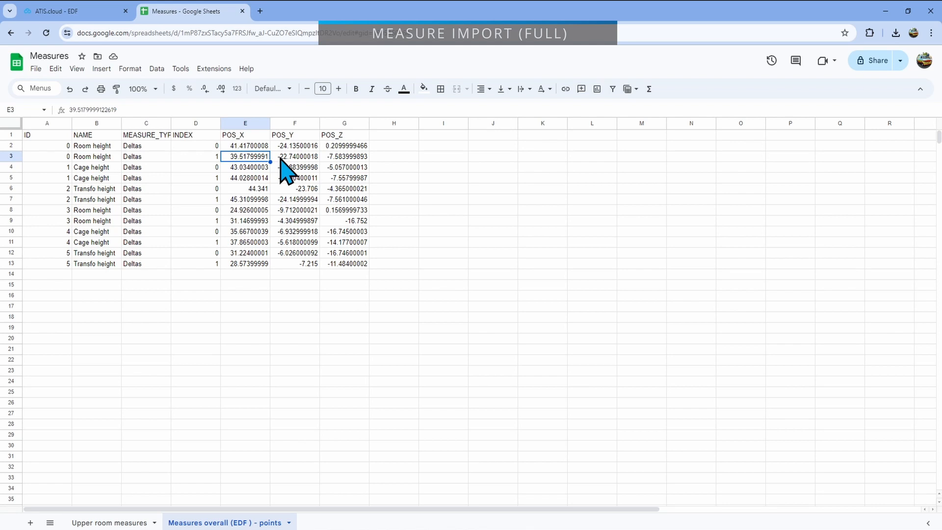
left_click(6, 123)
left_click(206, 328)
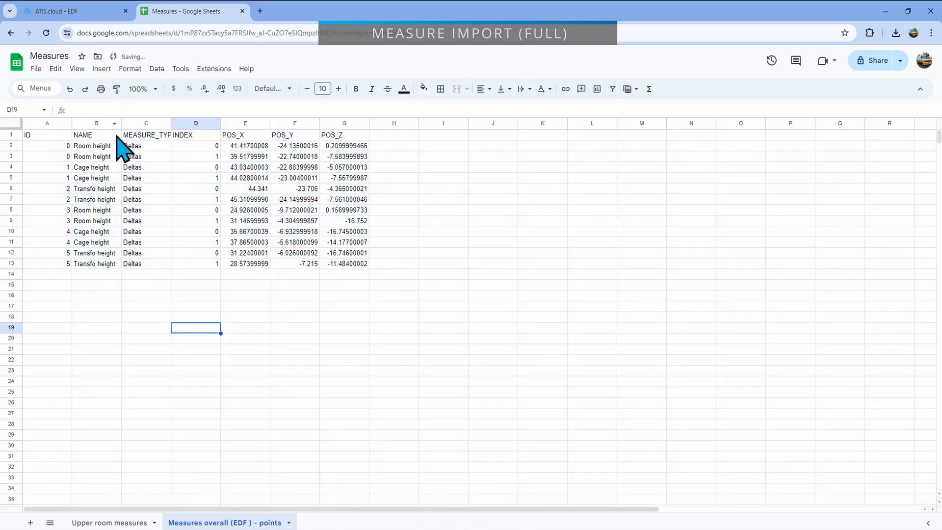
left_click(134, 133)
left_click(182, 138)
left_click(249, 136)
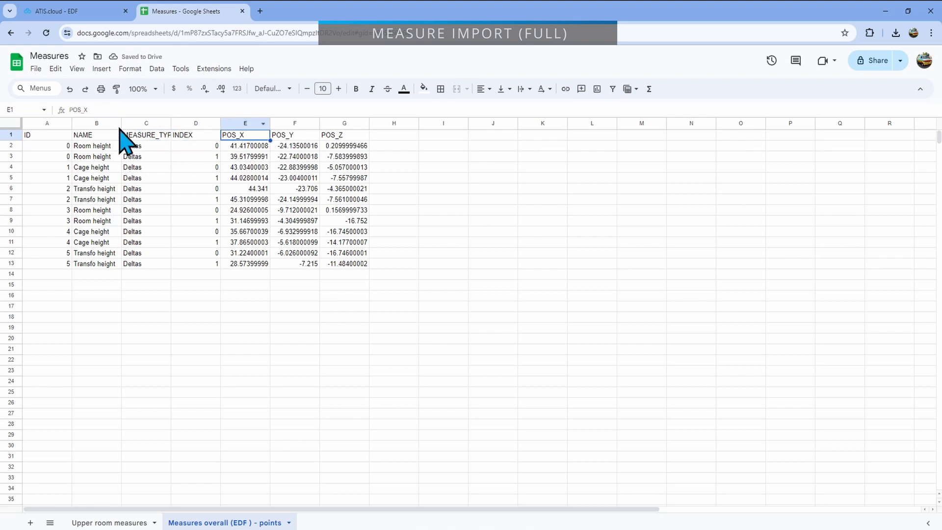
left_click(393, 137)
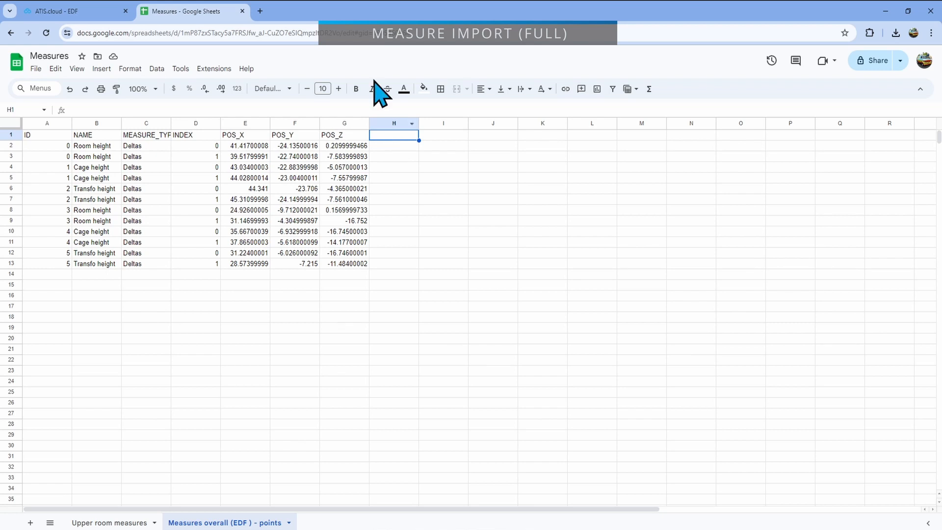
Switch to ATIS.cloud and delete the Upper room measures and Lower room measures folders with all their measurements
left_click(78, 11)
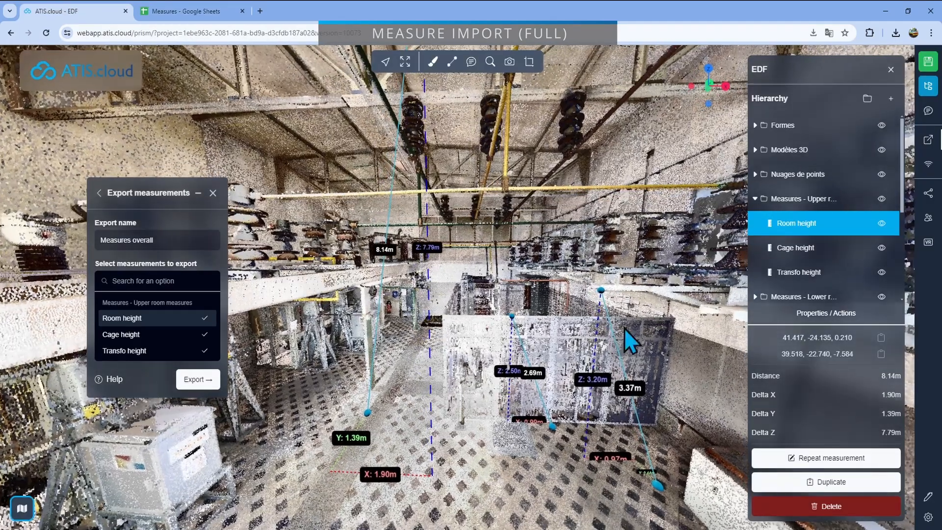
left_click(841, 199)
key("Delete")
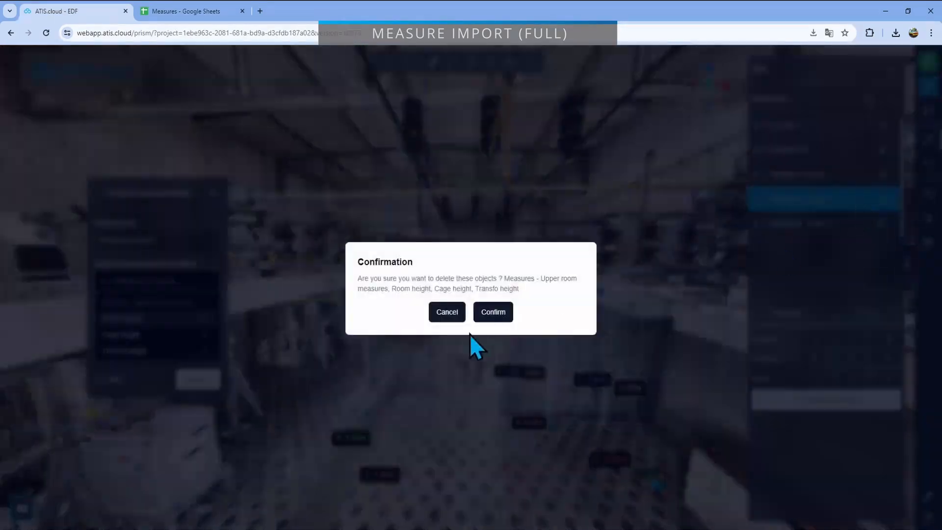
left_click(492, 312)
left_click(846, 199)
key("Delete")
left_click(493, 312)
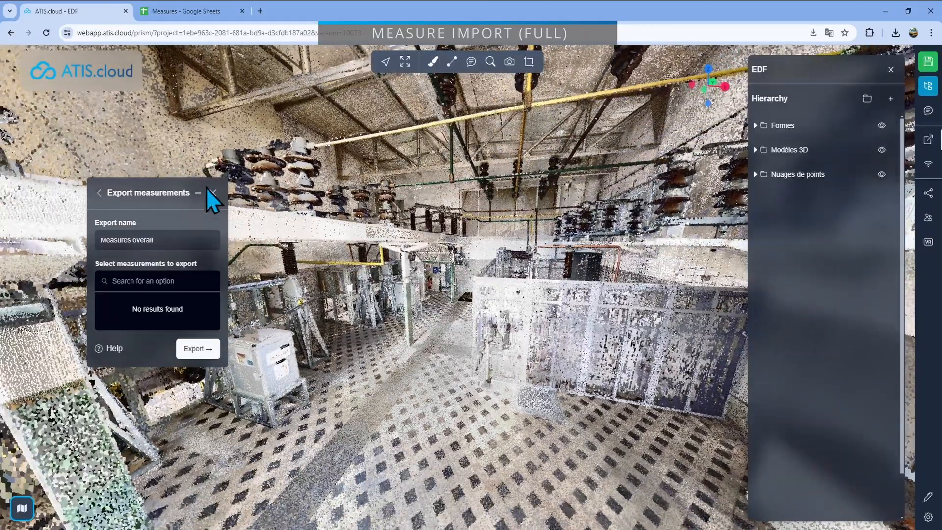
Close the measurements export window and bring the Downloads folder with the exported CSV files in front of the point cloud
left_click(213, 191)
left_click_drag(502, 278, 499, 272)
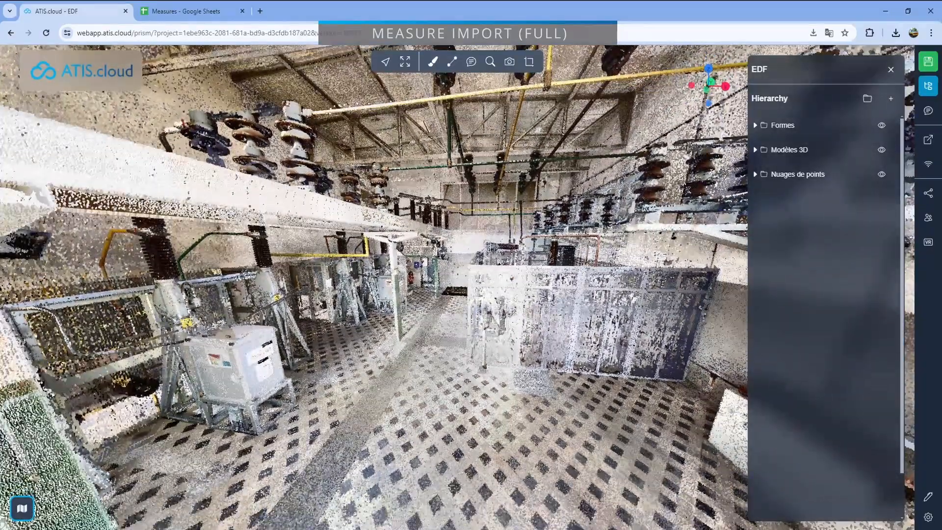
key("alt+Tab")
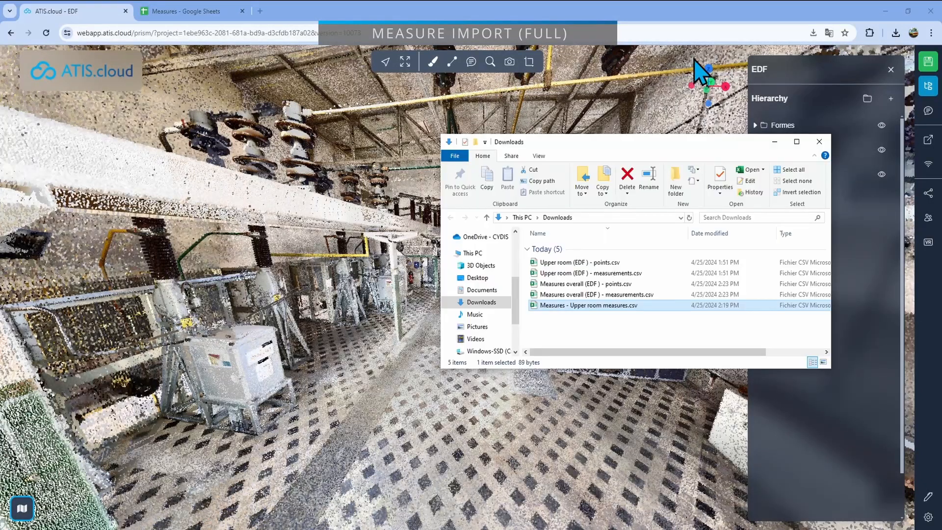
Import Measures overall (EDF ) - points.csv from the Downloads folder into the EDF point cloud and view the restored measurements
left_click_drag(699, 143, 756, 132)
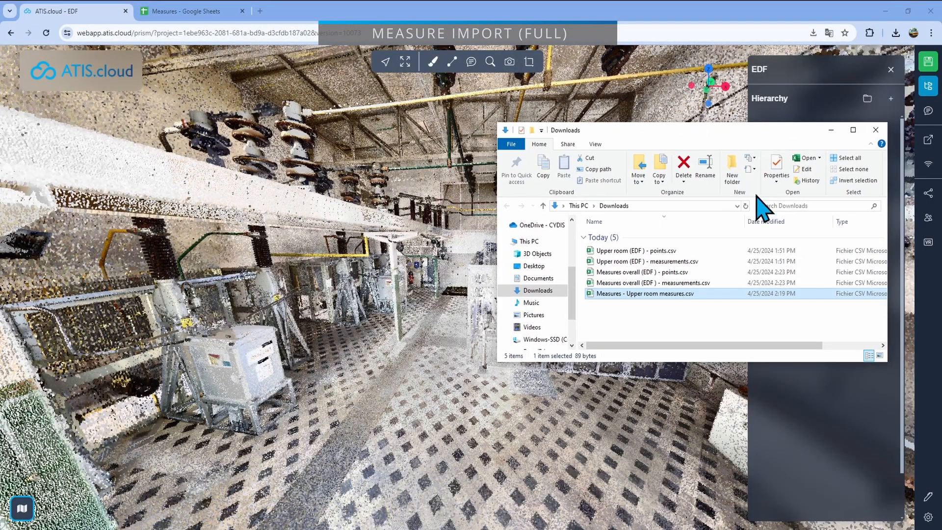
left_click(641, 273)
left_click_drag(680, 276, 374, 298)
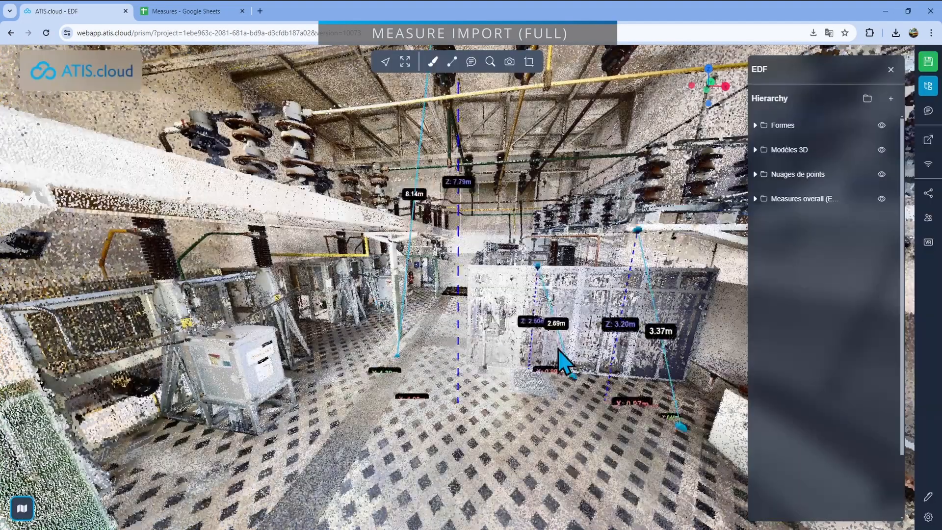
left_click_drag(555, 348, 491, 275)
left_click_drag(337, 212, 371, 326)
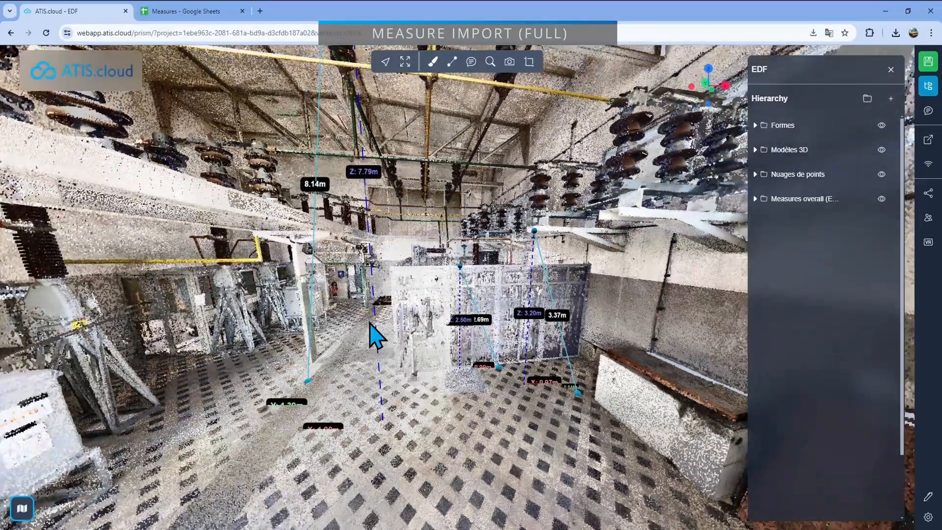
Switch to Google Sheets and examine the POS_X to POS_Z coordinate columns of the points sheet
left_click(183, 13)
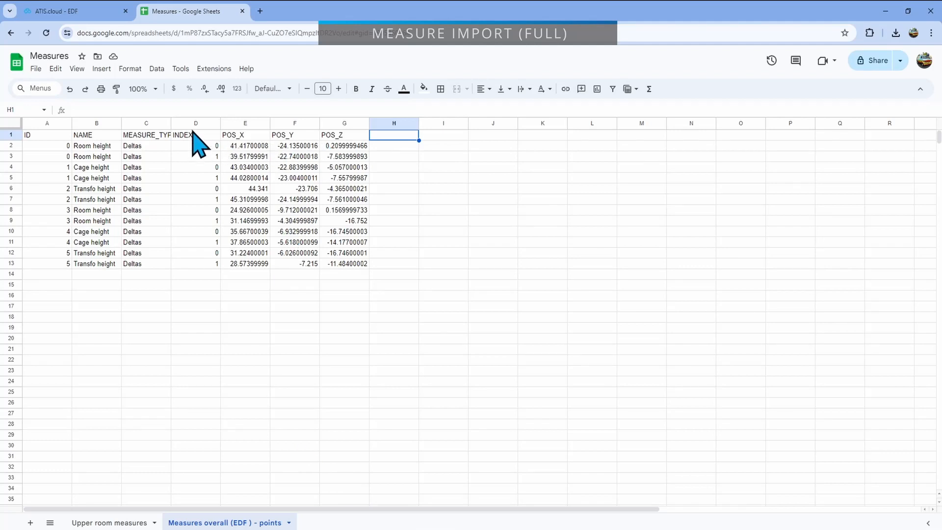
left_click(242, 123)
left_click(350, 123)
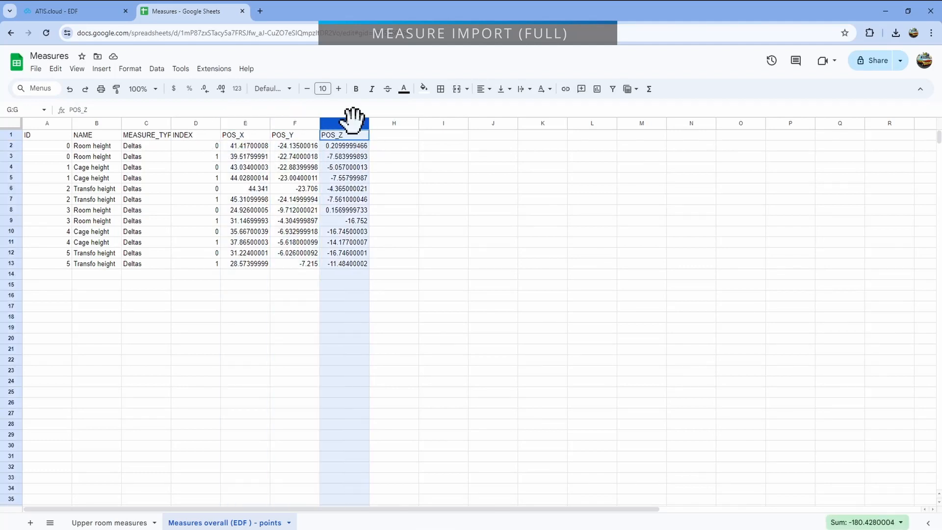
Compare the columns of the Upper room measures sheet with those of the Measures overall (EDF ) - points sheet
left_click(107, 522)
left_click(183, 142)
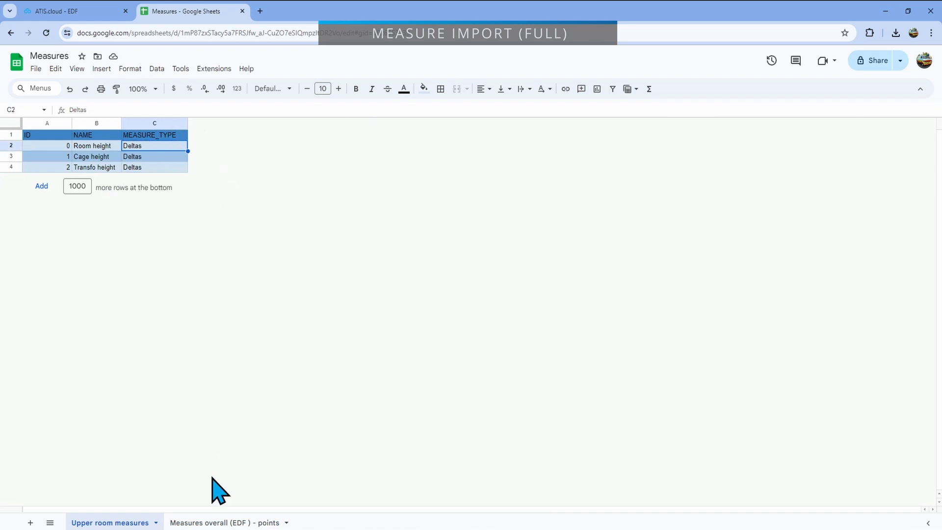
left_click(221, 522)
left_click(123, 522)
left_click(204, 522)
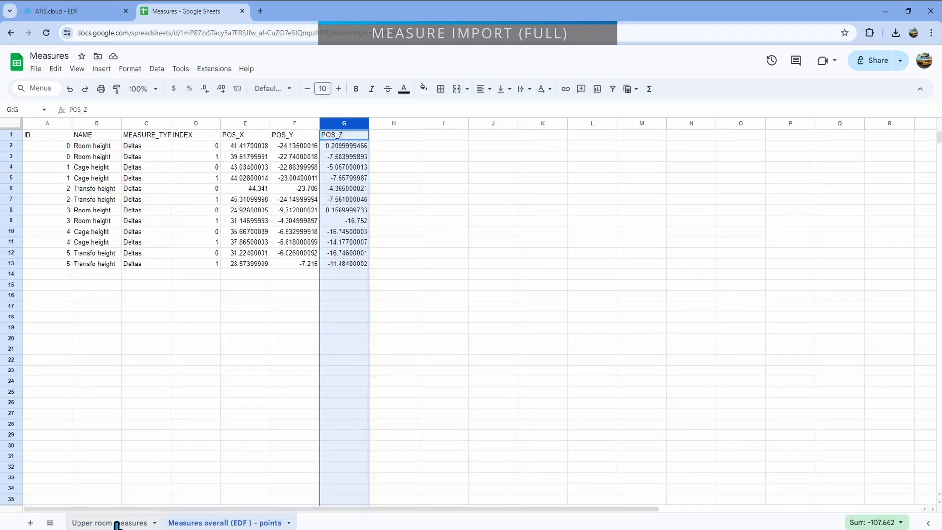
left_click(117, 523)
left_click(211, 522)
left_click(295, 413)
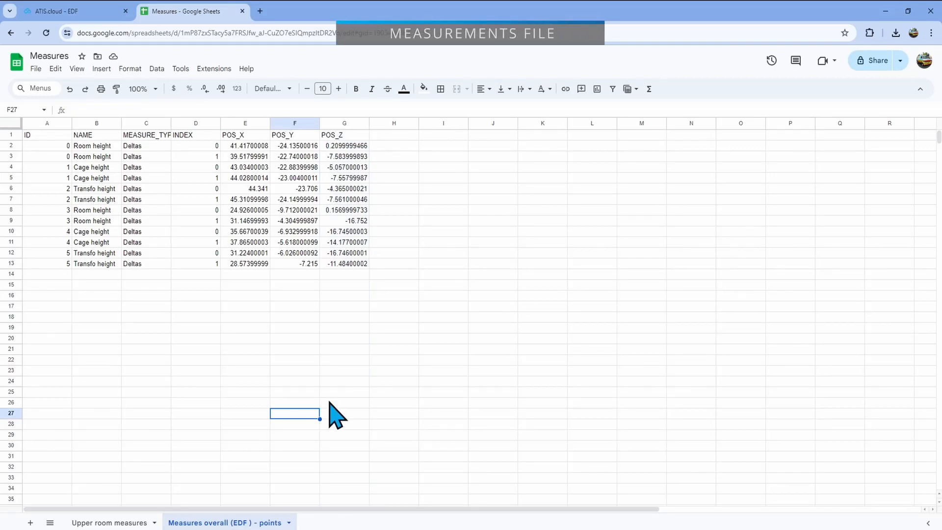
Upload Measures overall (EDF ) - measurements.csv from the Downloads folder for import into the Measures spreadsheet
left_click(36, 68)
left_click(71, 118)
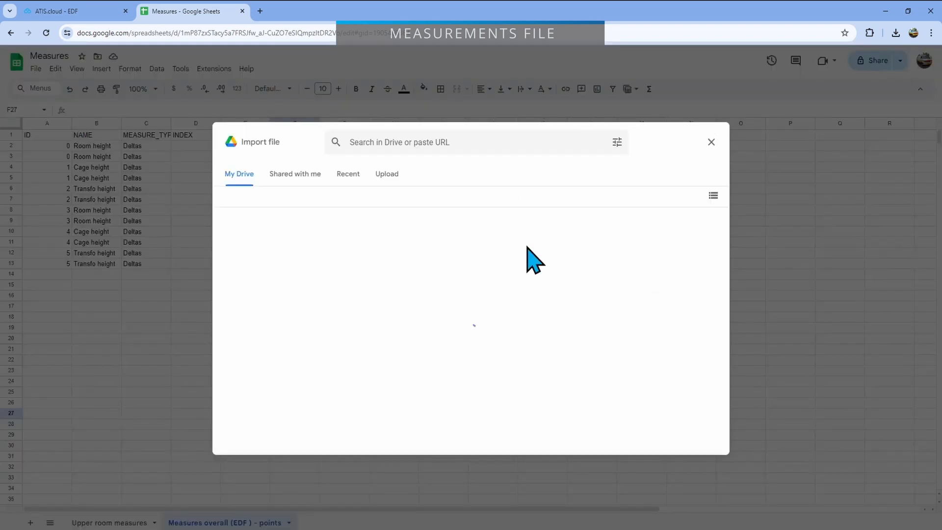
left_click(387, 176)
left_click(465, 354)
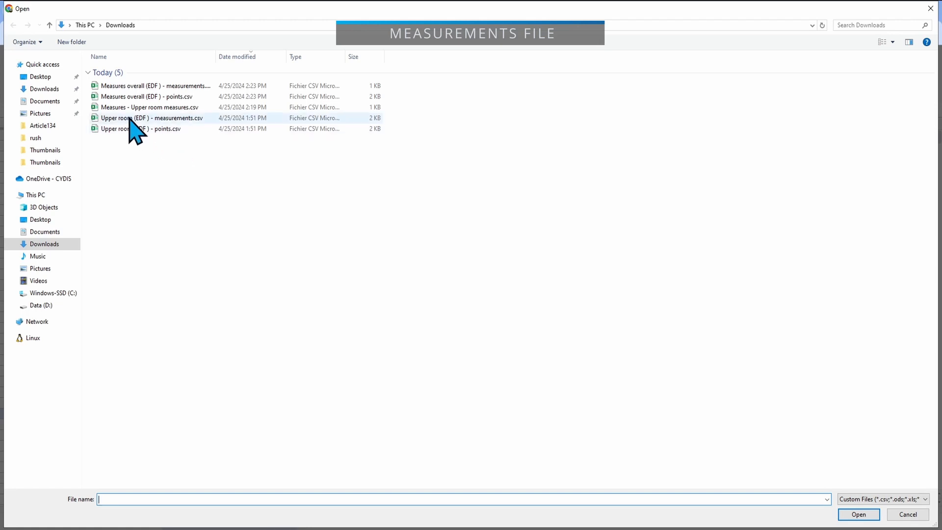
left_click(120, 97)
left_click(126, 86)
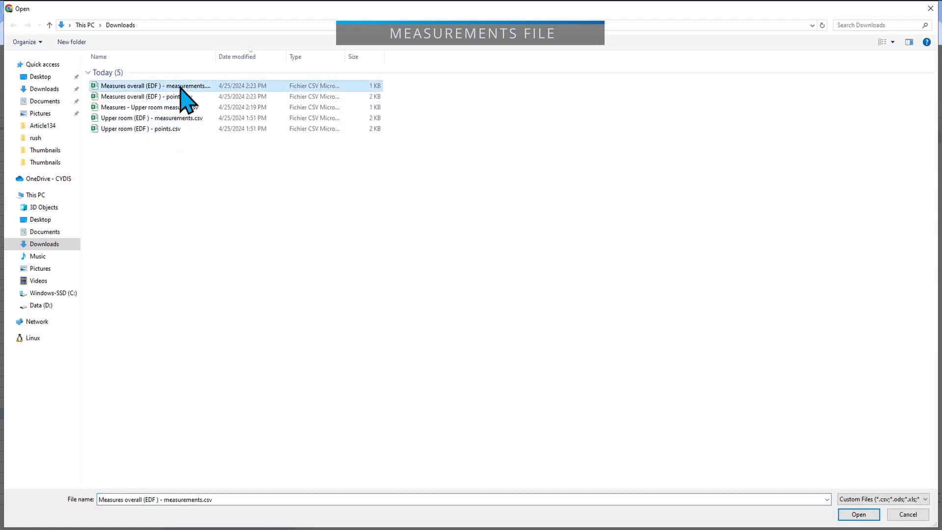
left_click(858, 513)
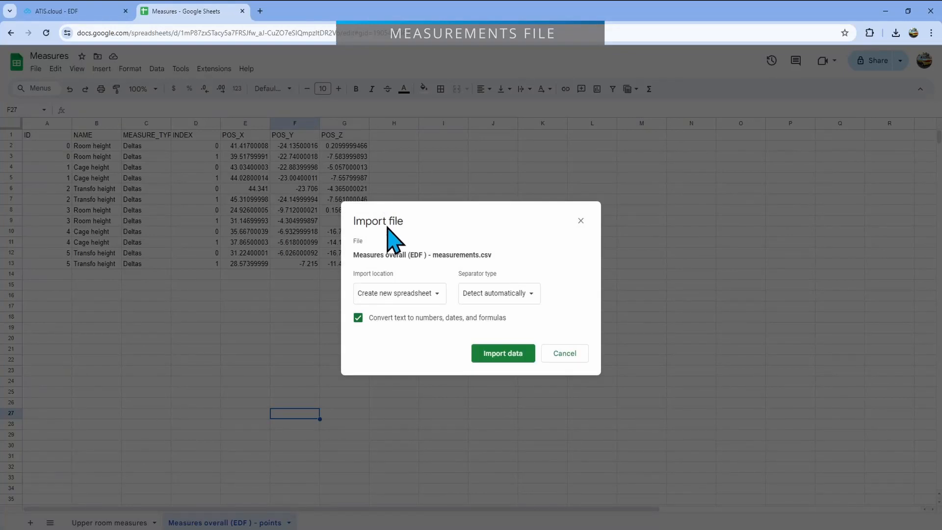
Import the uploaded measurements data as a new sheet in the current spreadsheet
left_click(400, 293)
left_click(421, 308)
left_click(506, 353)
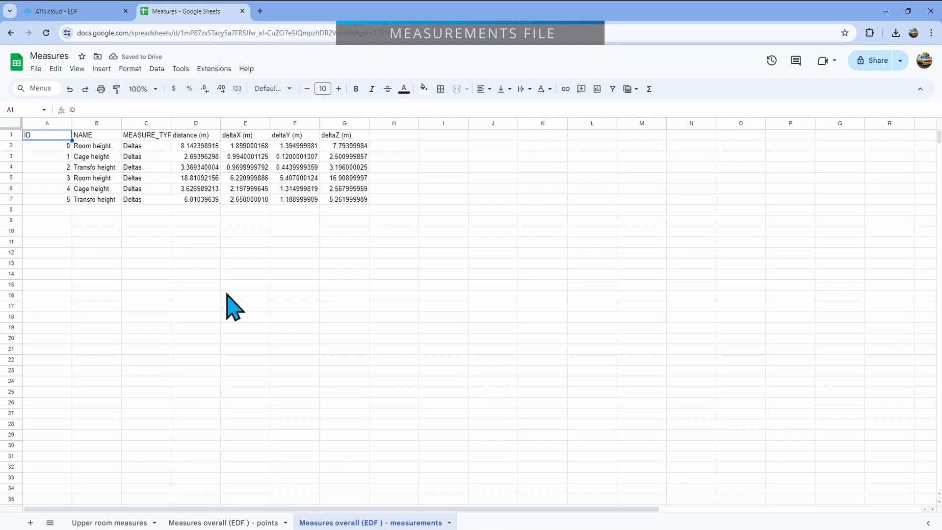
Check the first Room height row's name, type and distance, and compare the distance with its measurement in the ATIS.cloud point cloud
left_click(98, 147)
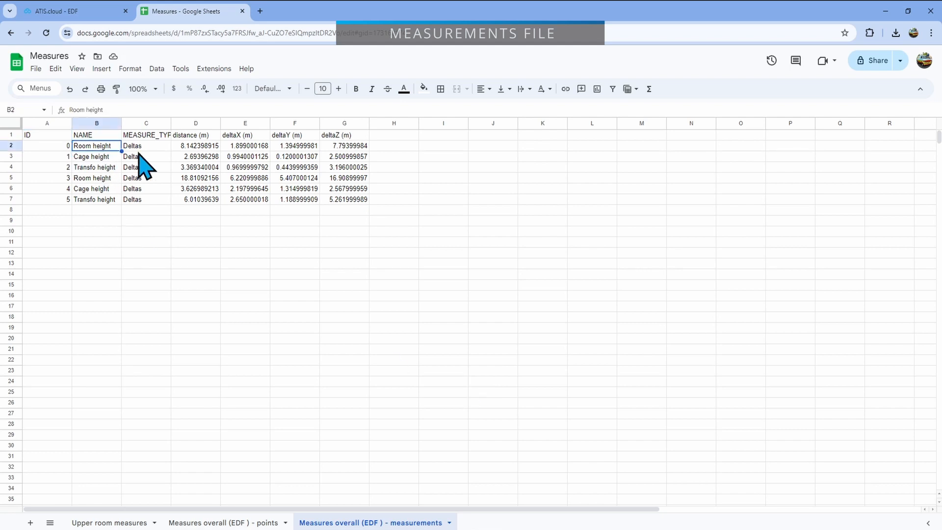
left_click(139, 146)
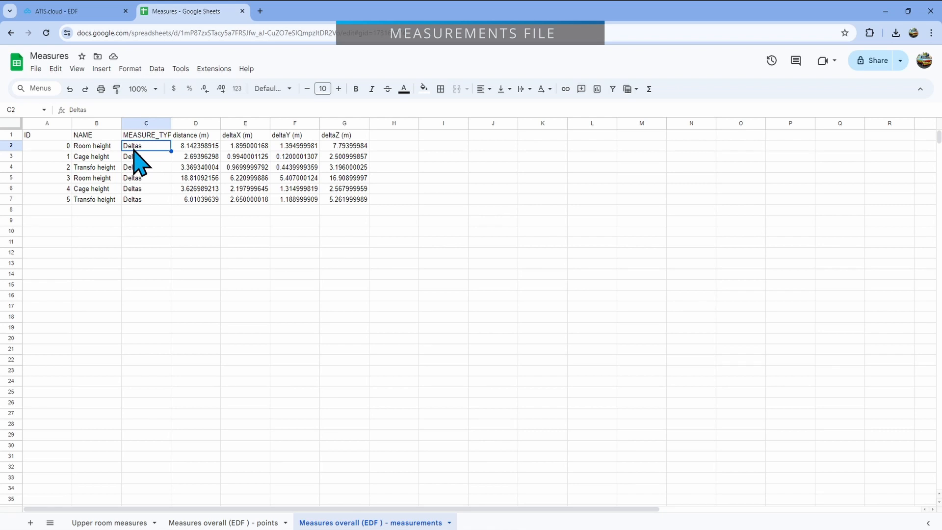
left_click(198, 147)
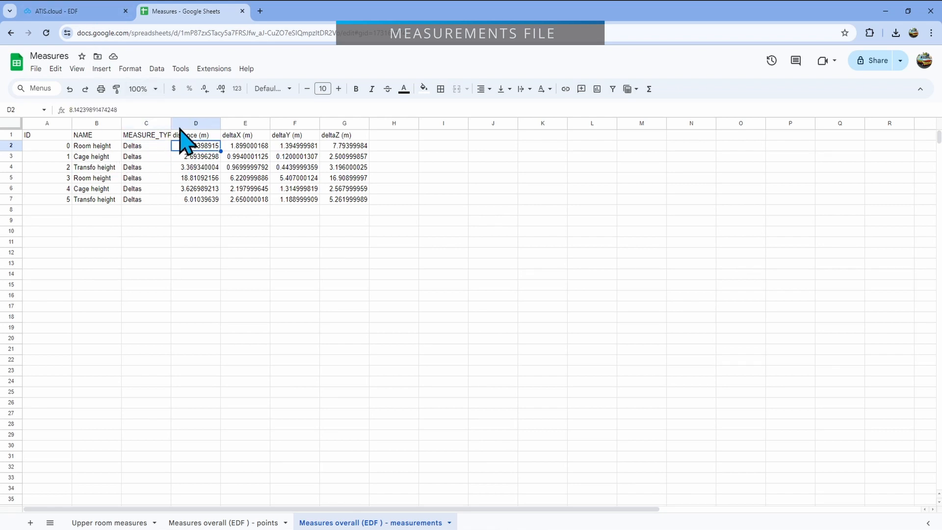
left_click(78, 6)
left_click_drag(406, 319, 390, 273)
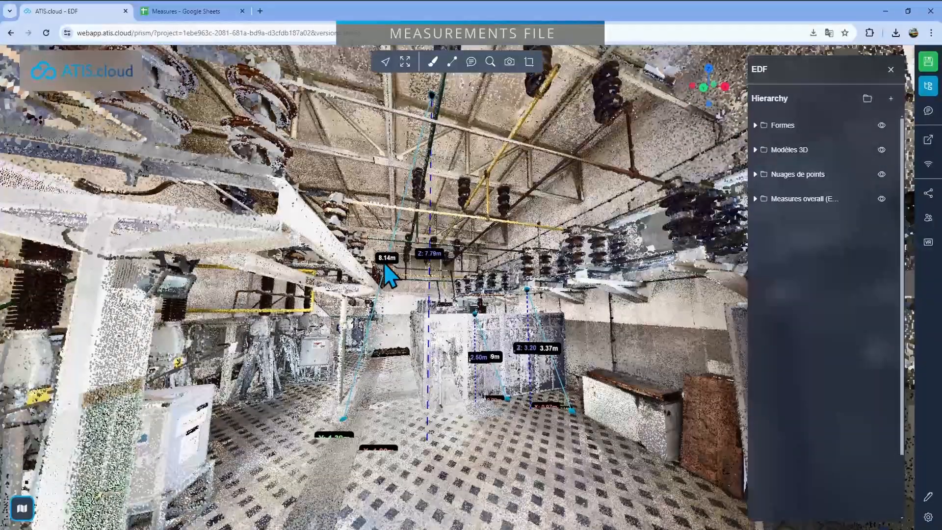
Switch to Google Sheets and review the deltaX, deltaY and deltaZ columns, ending on the first Room height's deltaZ value
left_click(189, 10)
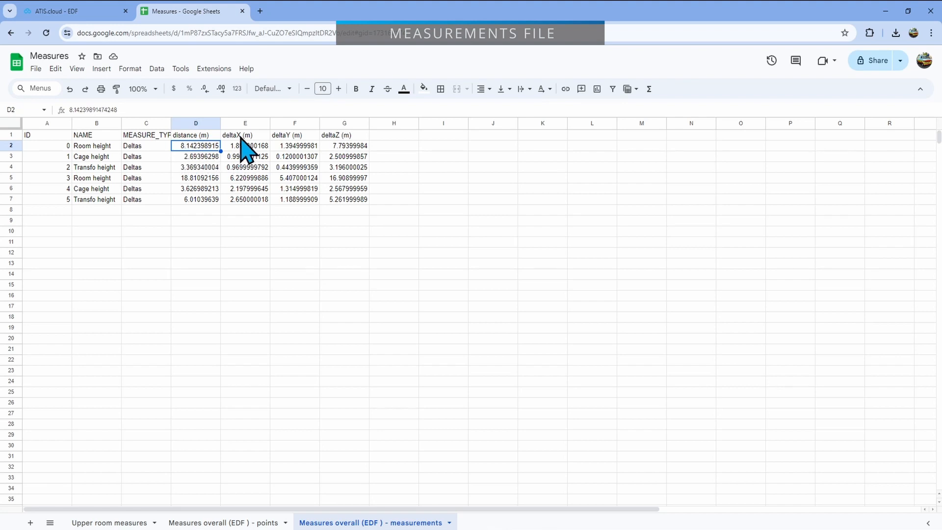
left_click(241, 137)
key("Right")
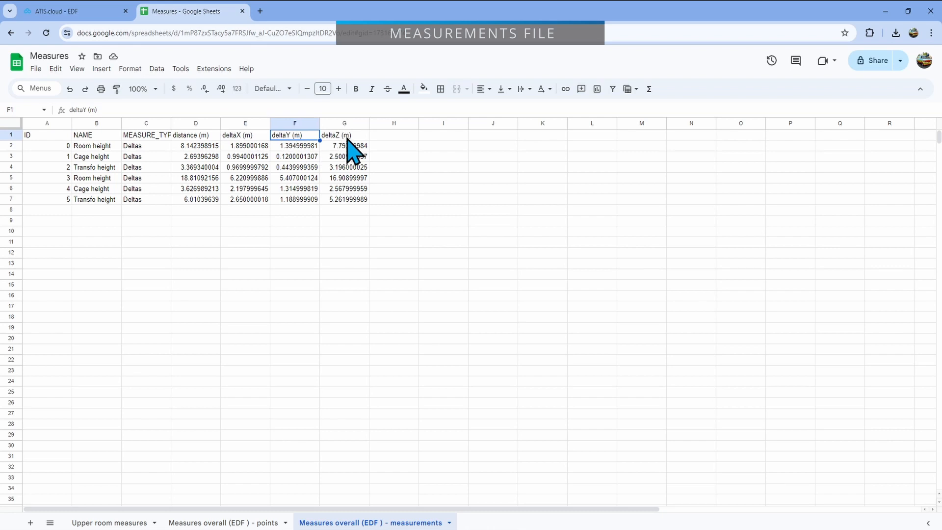
key("Right")
left_click_drag(352, 138, 354, 199)
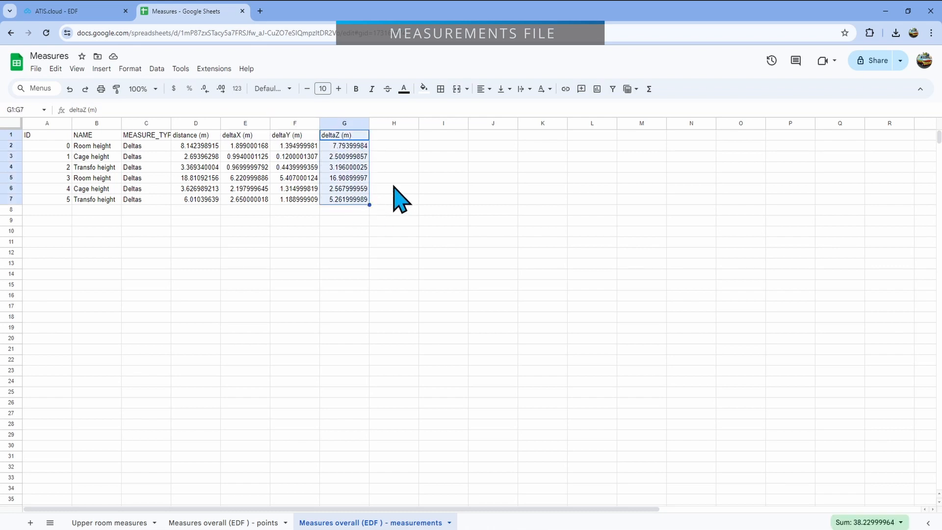
left_click(393, 189)
mouse_move(386, 231)
left_mouse_down()
mouse_move(385, 242)
mouse_move(381, 225)
left_mouse_up()
left_click(334, 148)
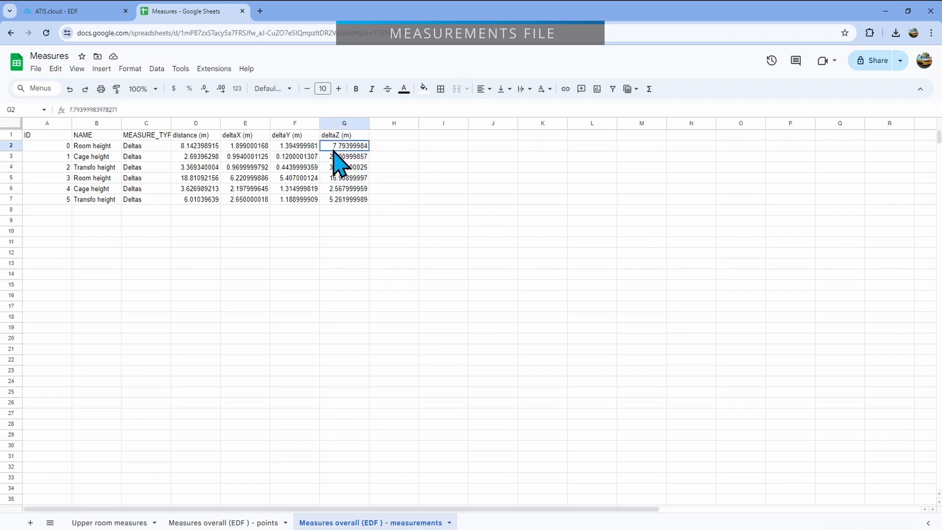
Switch to ATIS.cloud and compare the first Room height's deltaZ with the vertical Z label in the point cloud
left_click(73, 11)
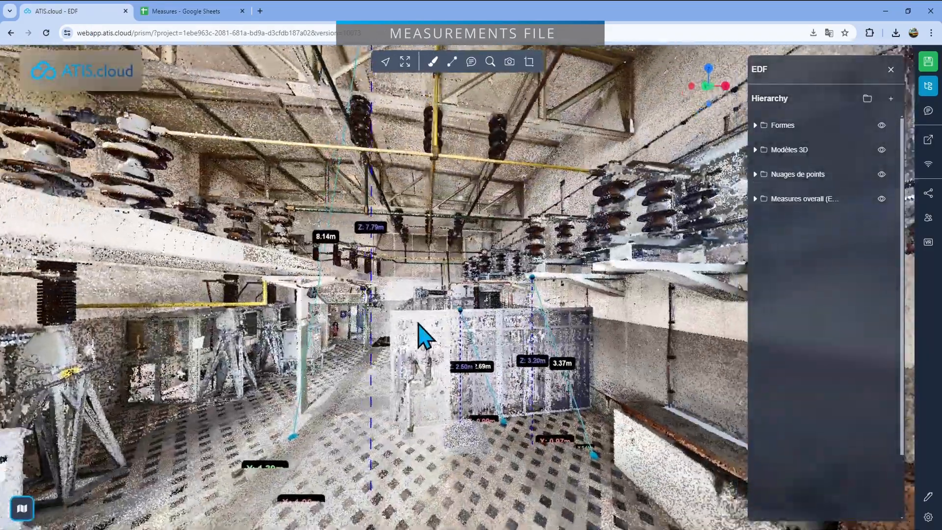
left_click_drag(418, 323, 429, 322)
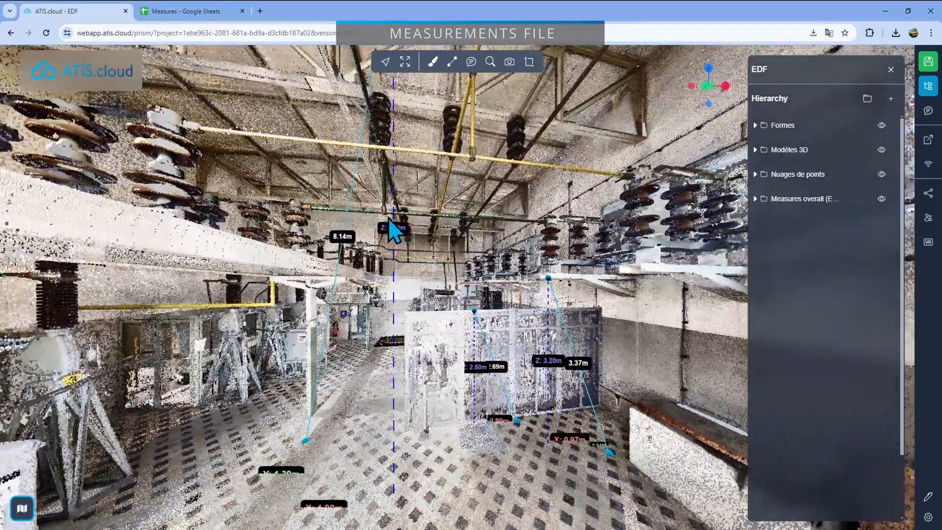
left_click_drag(466, 364, 411, 362)
mouse_move(455, 415)
left_mouse_down()
mouse_move(422, 416)
mouse_move(437, 417)
left_mouse_up()
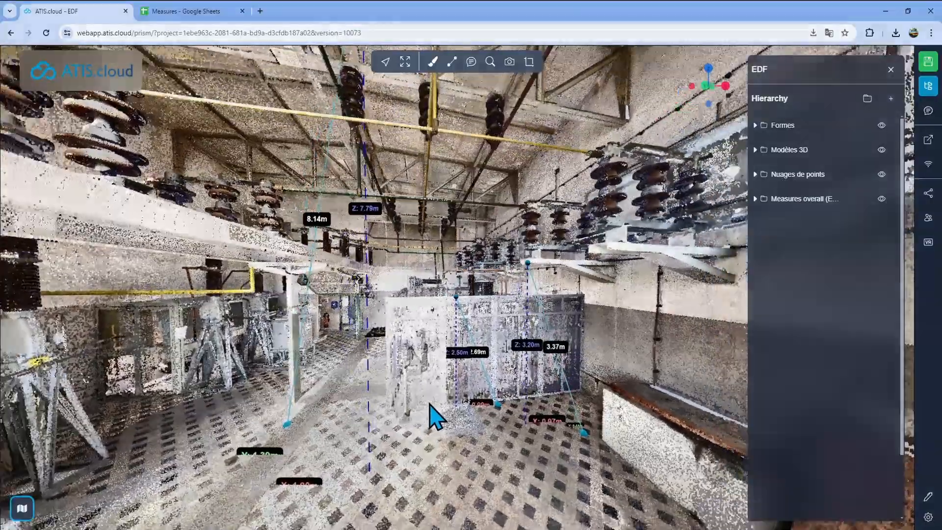